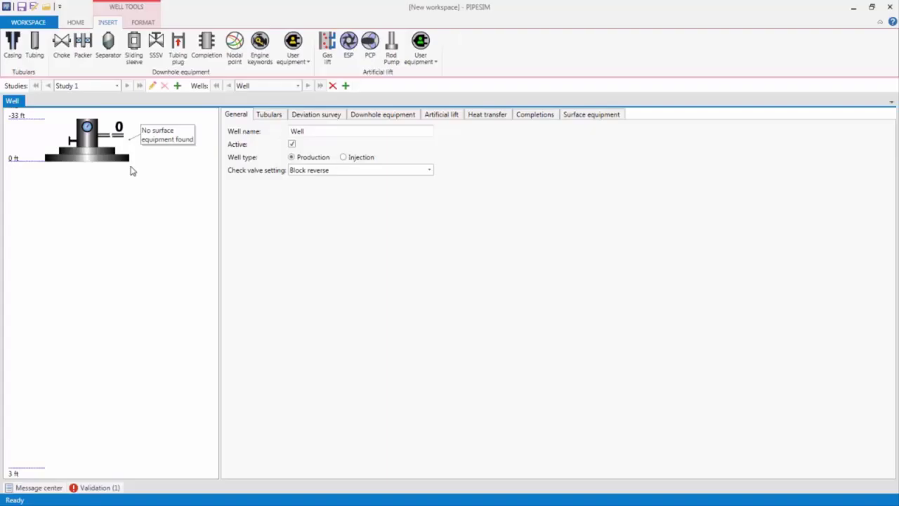
Show the well's Tubulars page with its empty tubing table.
key("ctrl+Tab")
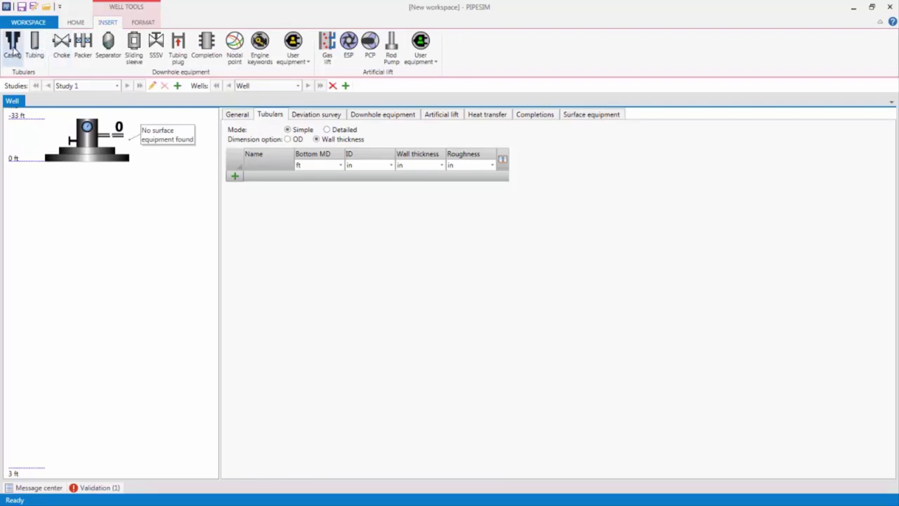
Add a casing string and a tubing string to the well schematic.
left_click(63, 59)
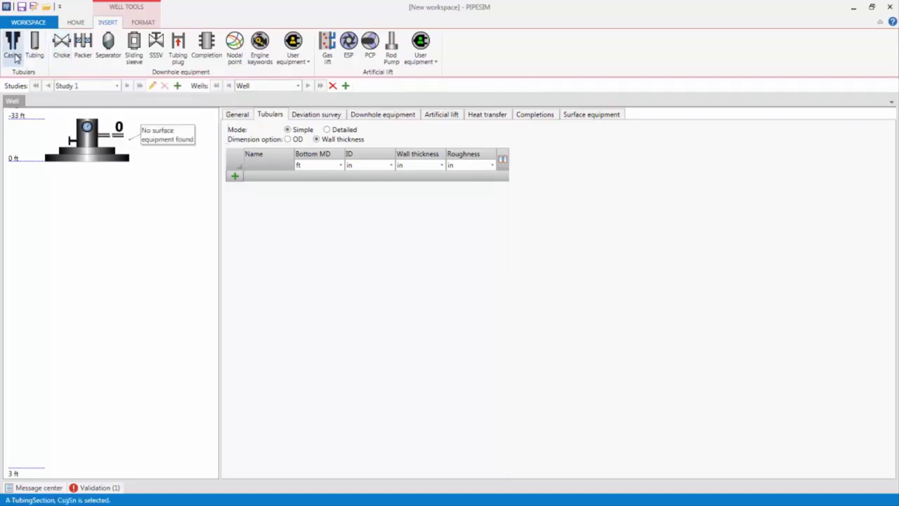
mouse_move(16, 59)
left_mouse_down()
mouse_move(85, 162)
mouse_move(134, 171)
mouse_move(127, 158)
left_mouse_up()
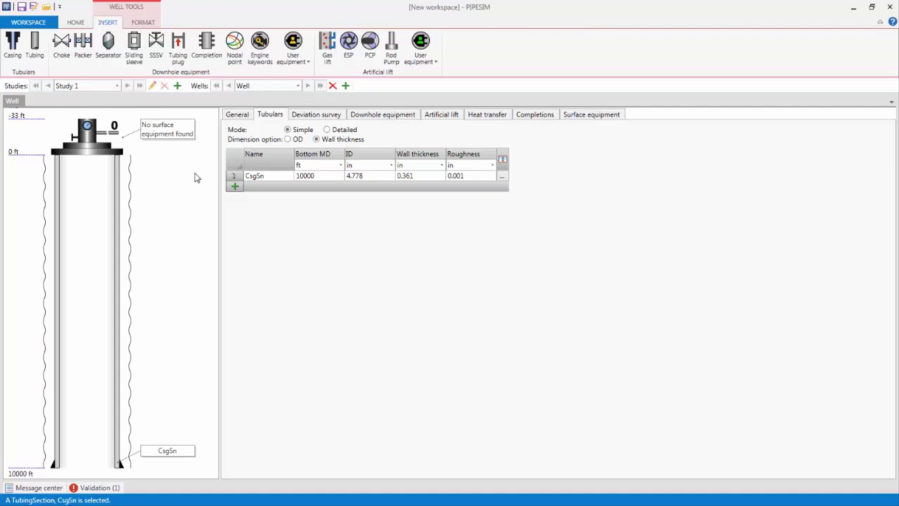
left_click(233, 188)
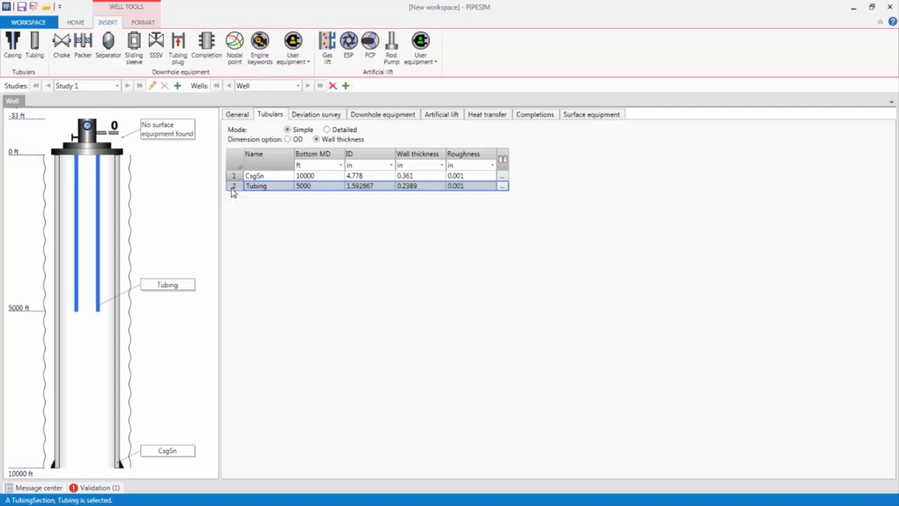
Size casing CsgSn from the catalog to the first 7-inch entry (ID 5.92 in).
left_click(501, 176, "shift")
left_click(501, 176)
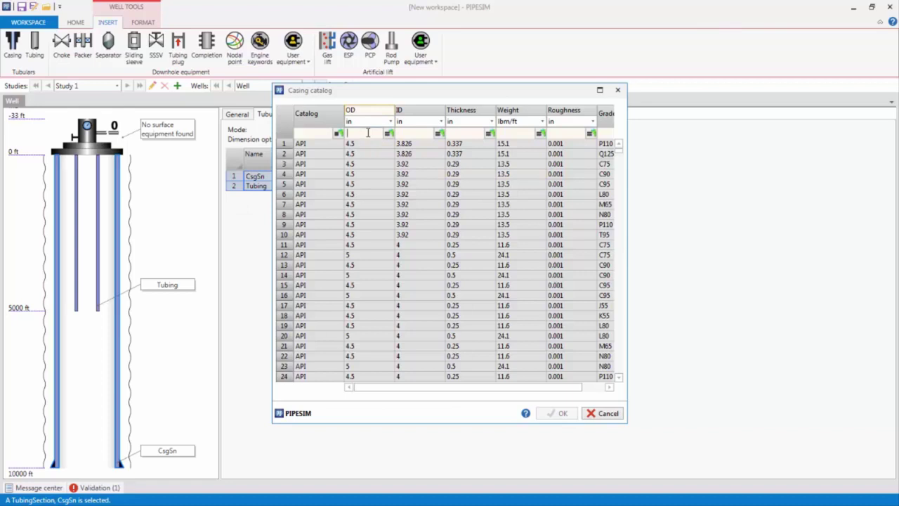
type("7")
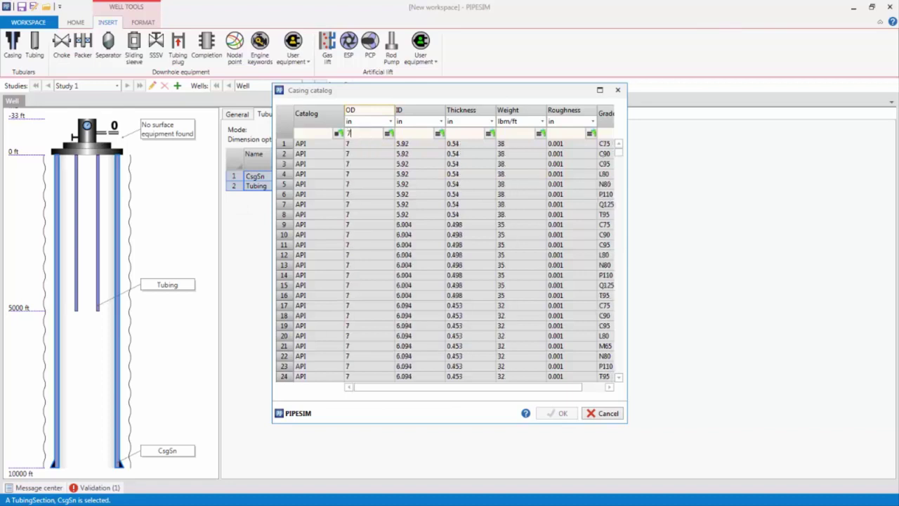
left_click(366, 144)
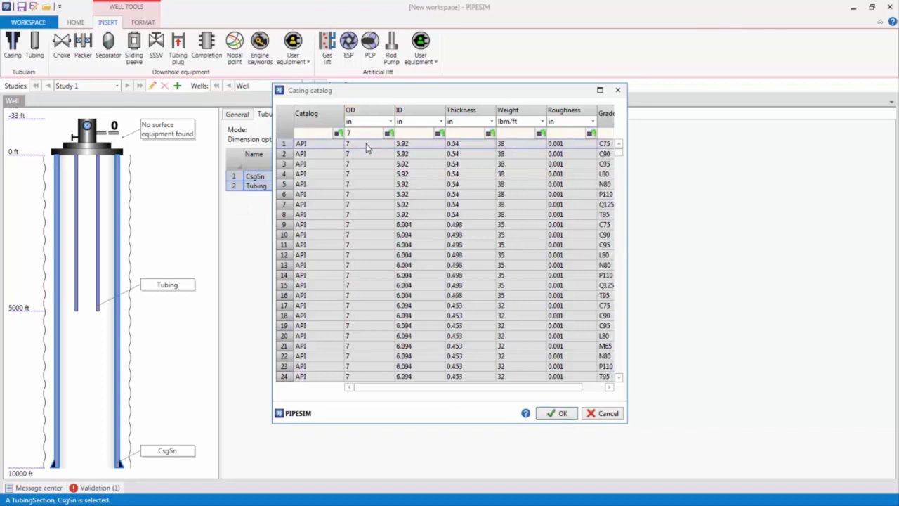
left_click(552, 413)
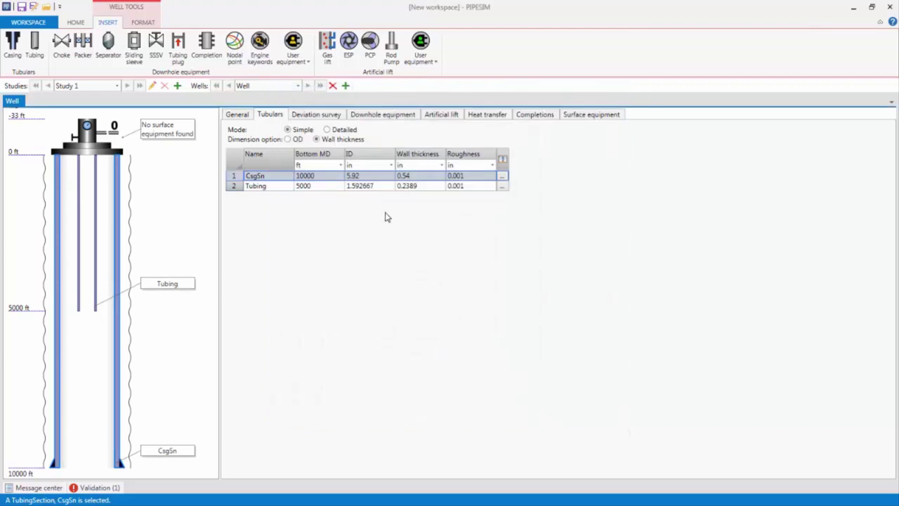
Set the tubing inside diameter to 2.195 in and wall thickness to 0.34 in.
left_click(372, 188)
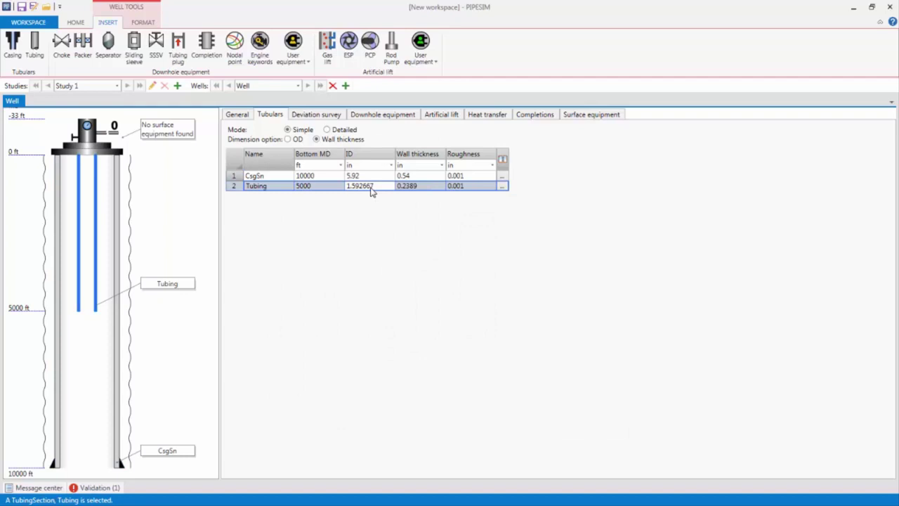
key("BackSpace")
type("2.195")
left_click(410, 186)
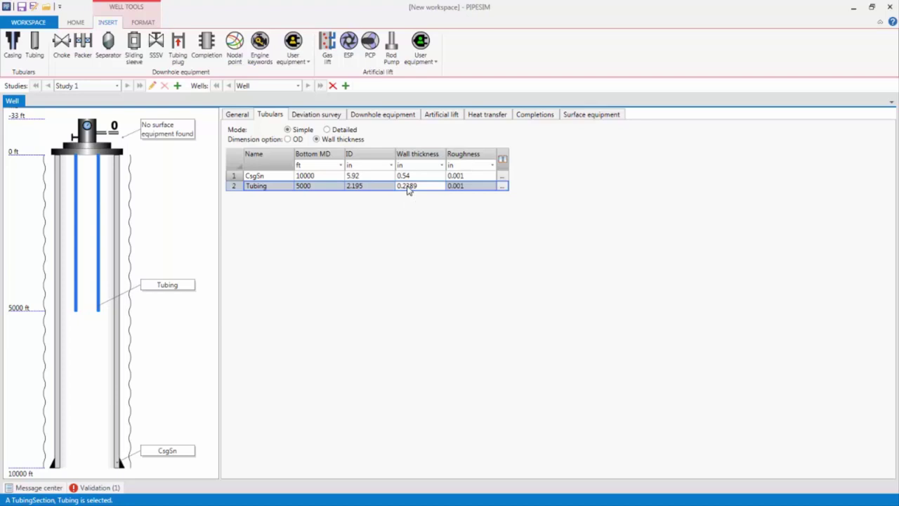
key("BackSpace")
type("0.34")
left_click(461, 189)
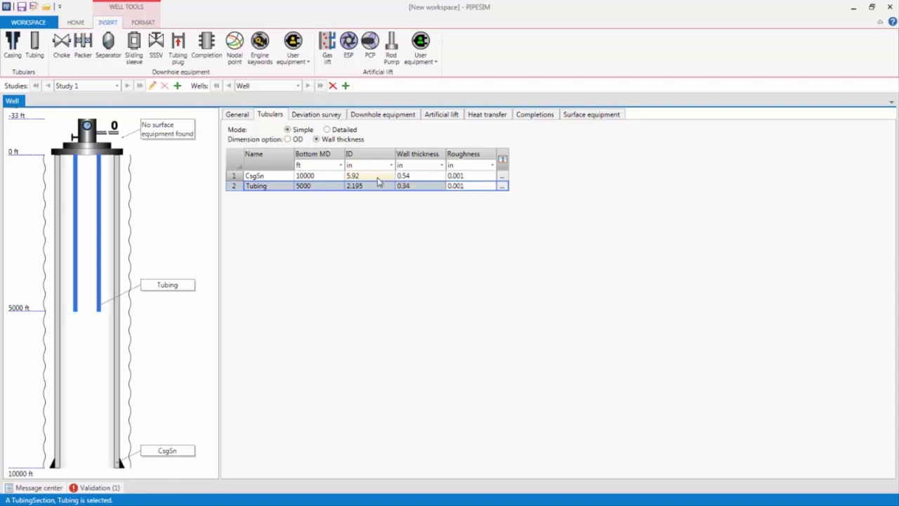
Extend the tubing bottom depth to 9000 ft.
left_click(336, 178)
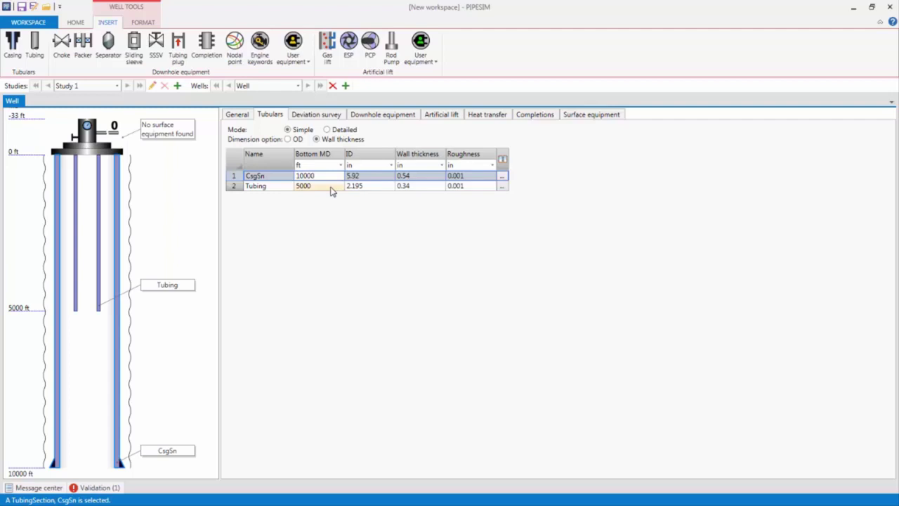
left_click(330, 187)
left_click(331, 189)
type("9000")
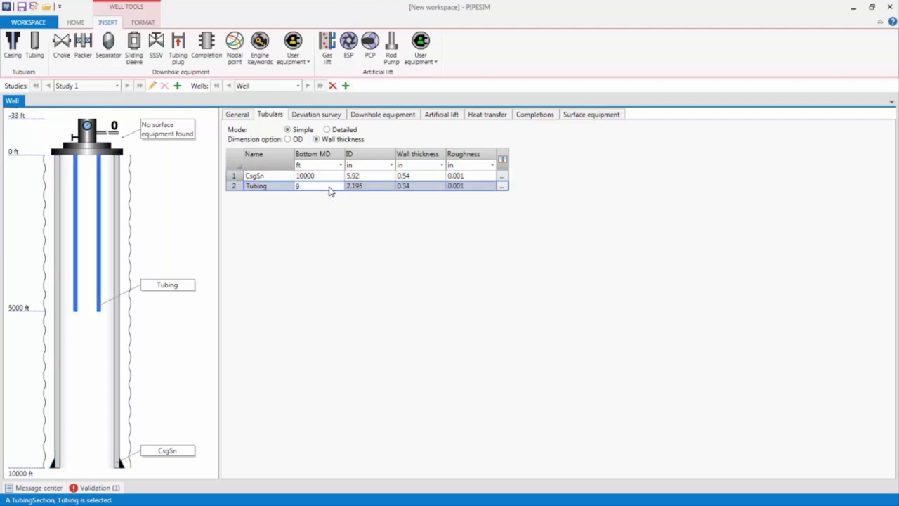
left_click(328, 214)
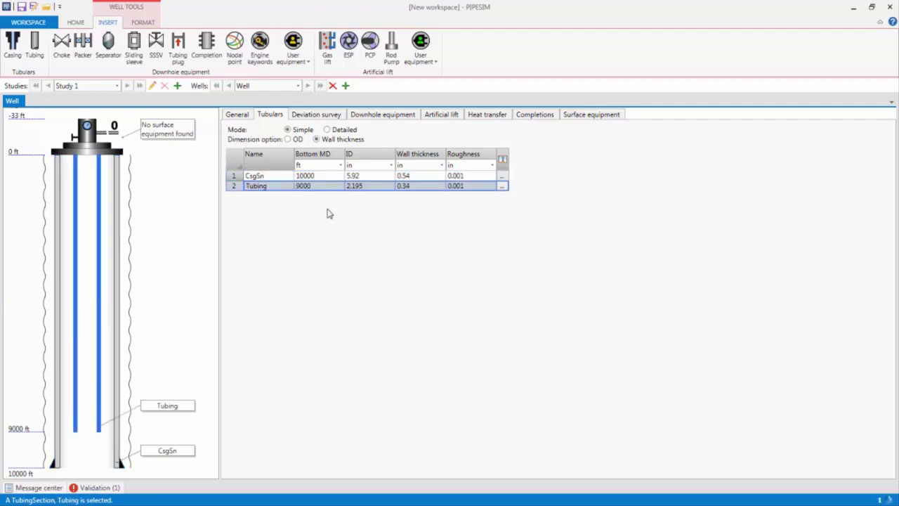
Review the well's deviation survey, downhole equipment and artificial lift pages.
left_click(321, 115)
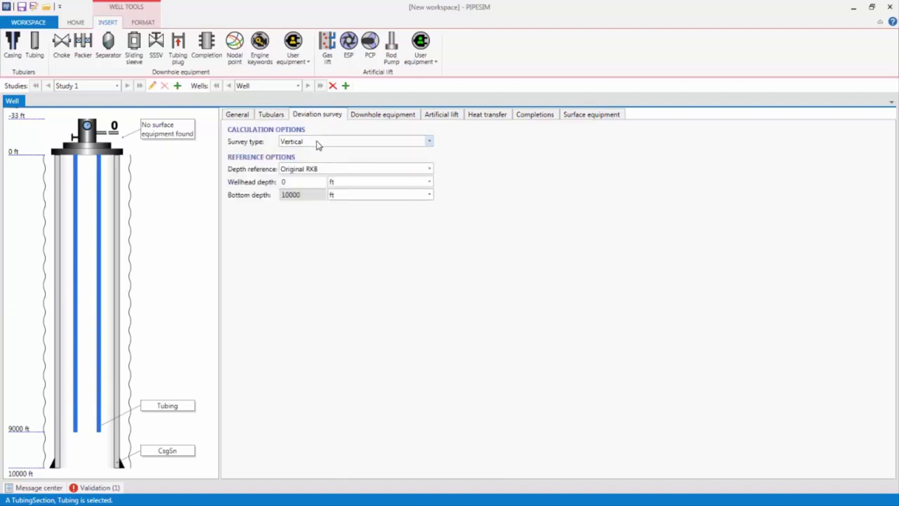
left_click(398, 116)
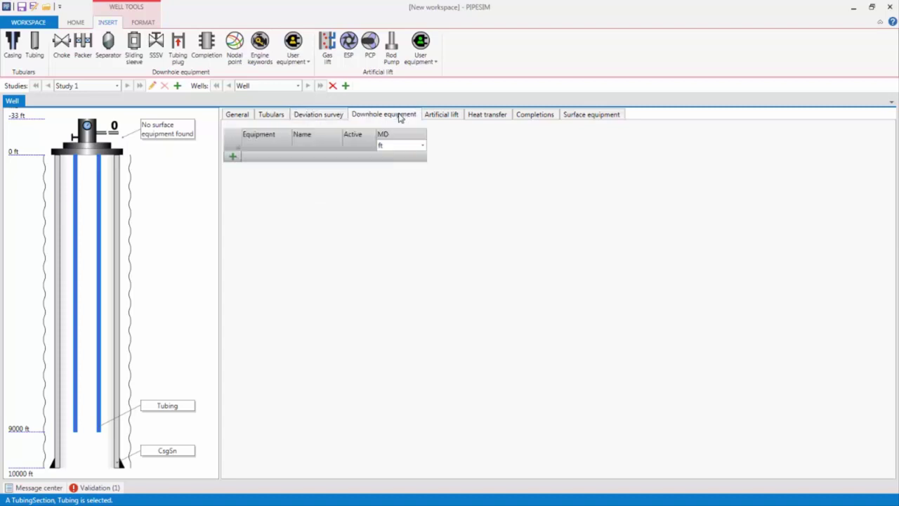
left_click(435, 117)
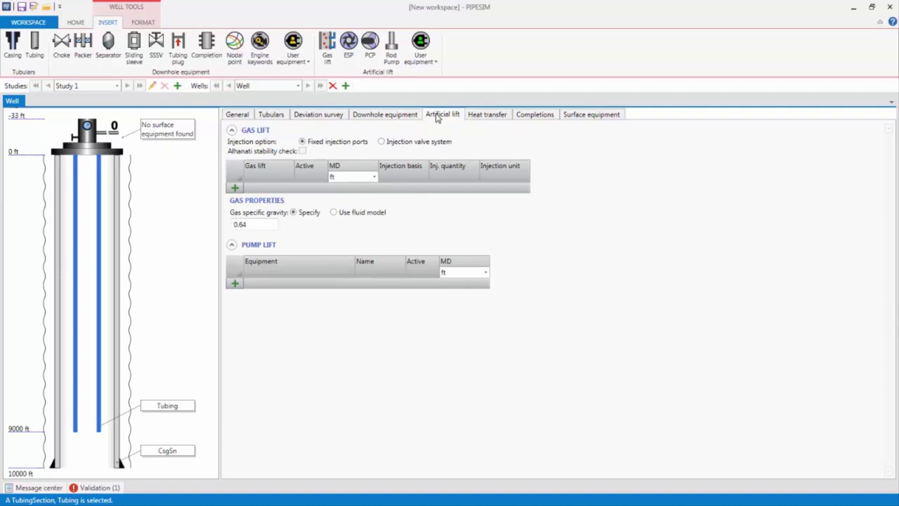
Change the soil temperature at wellhead from 60 to 65 degF under Heat transfer.
left_click(485, 118)
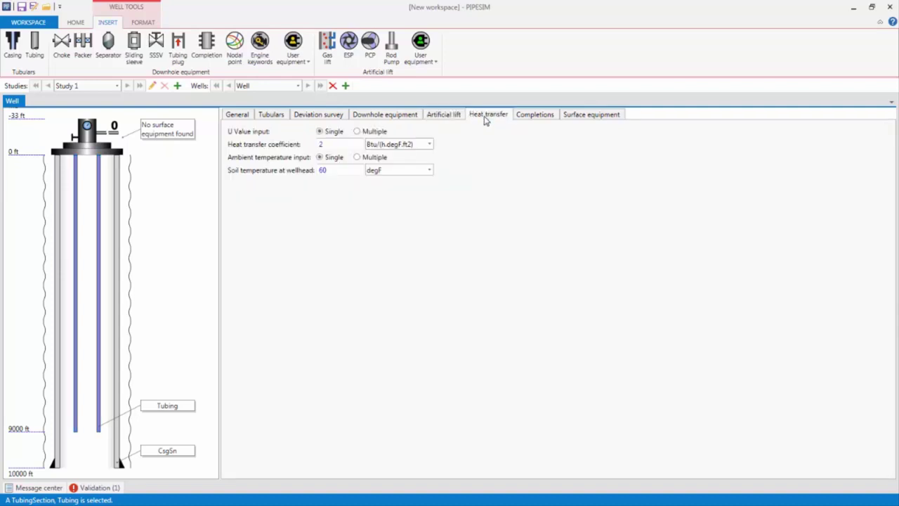
left_click(343, 171)
key("BackSpace")
type("5")
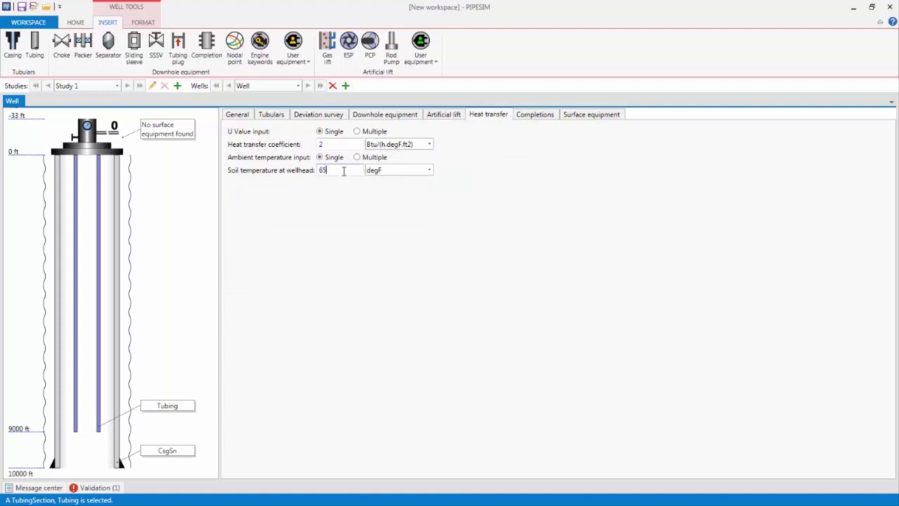
Add perforation Pfn 1 to the well at 9500 ft middle MD.
left_click(524, 115)
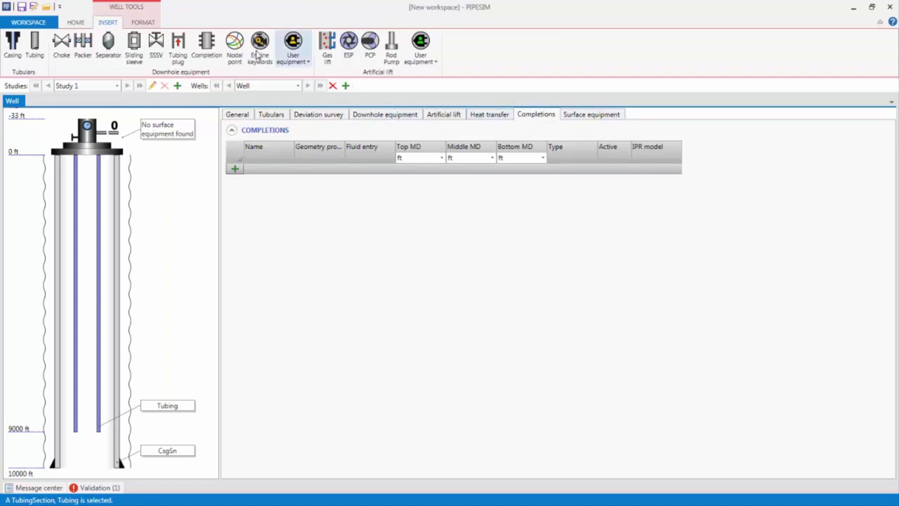
left_click_drag(214, 41, 116, 449)
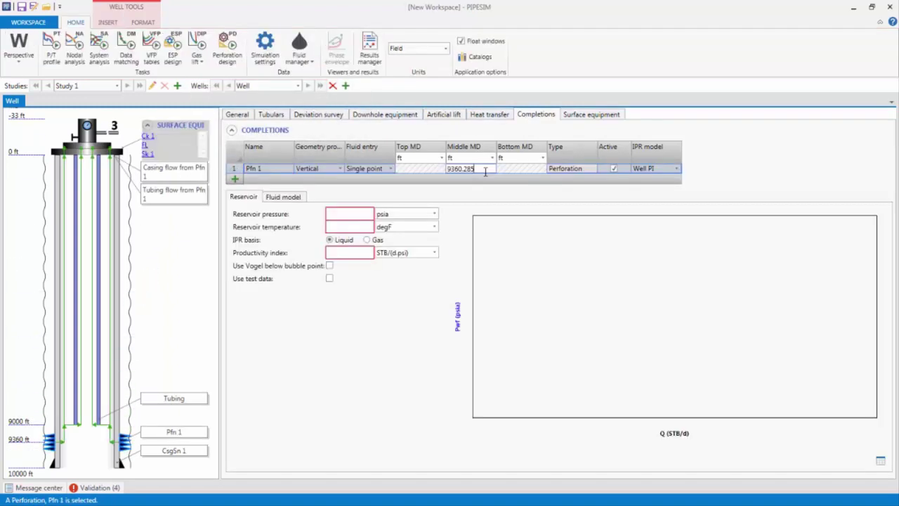
type("9500")
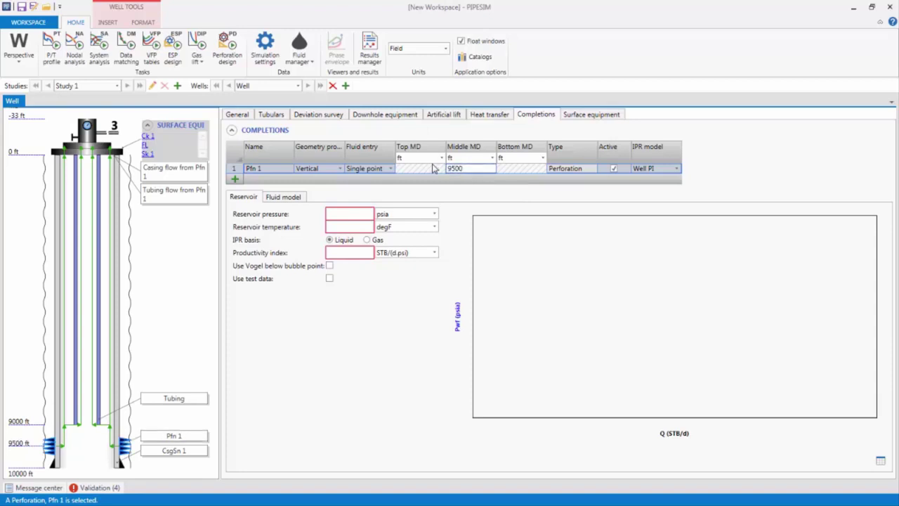
Use the Well PI inflow model with 5000 psia, 200 degF and productivity index 1.
left_click(659, 170)
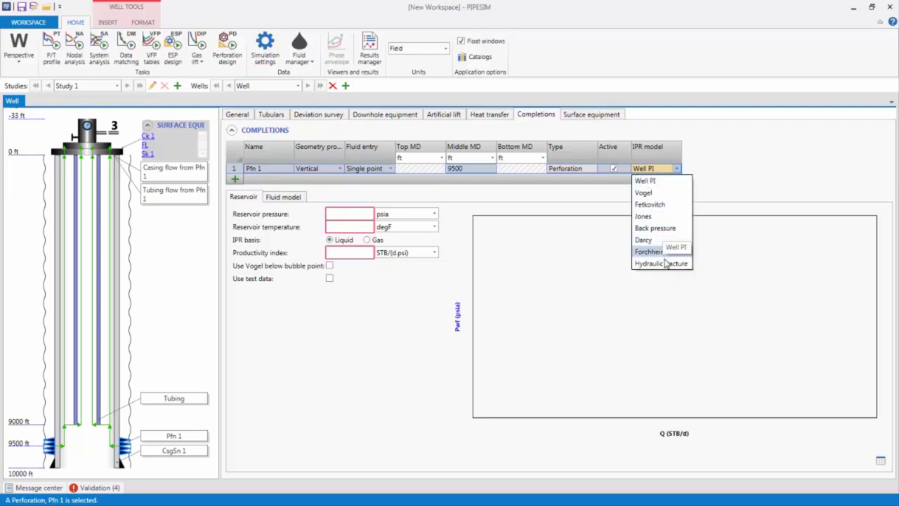
left_click(667, 185)
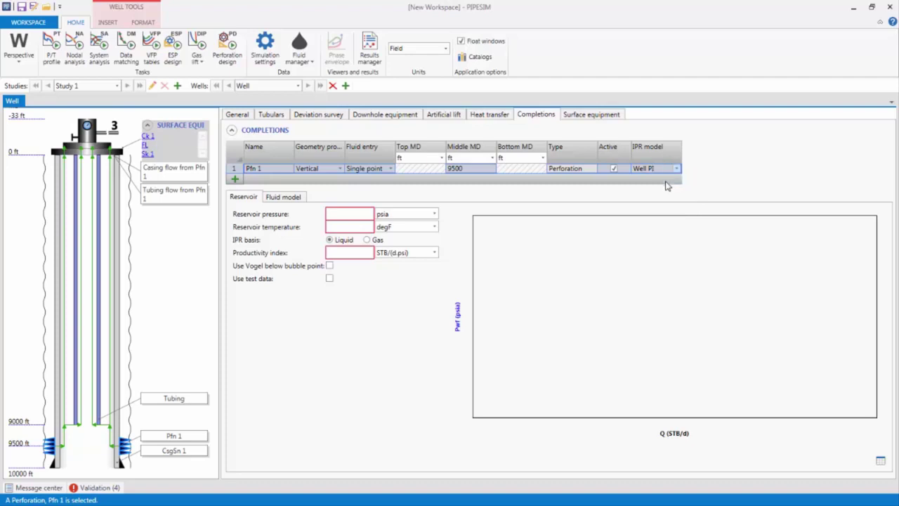
left_click(357, 215)
type("5000")
left_click(354, 227)
type("200")
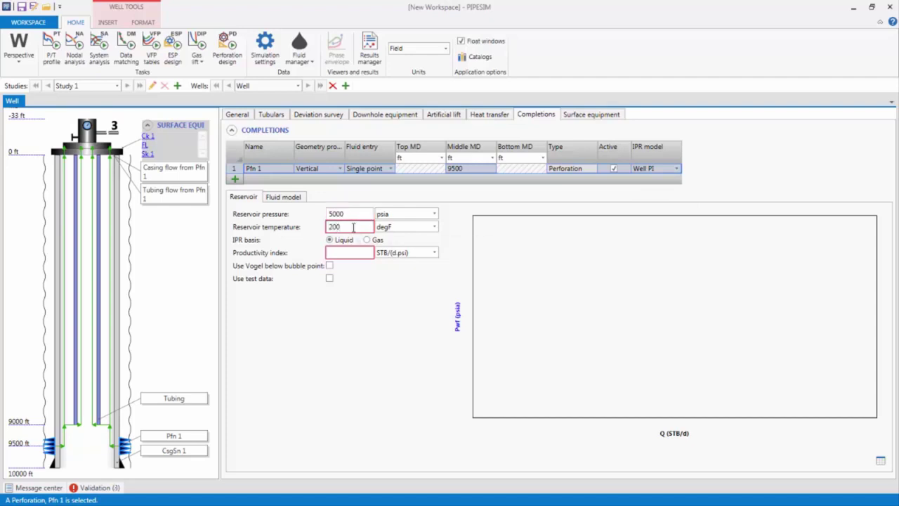
left_click(353, 252)
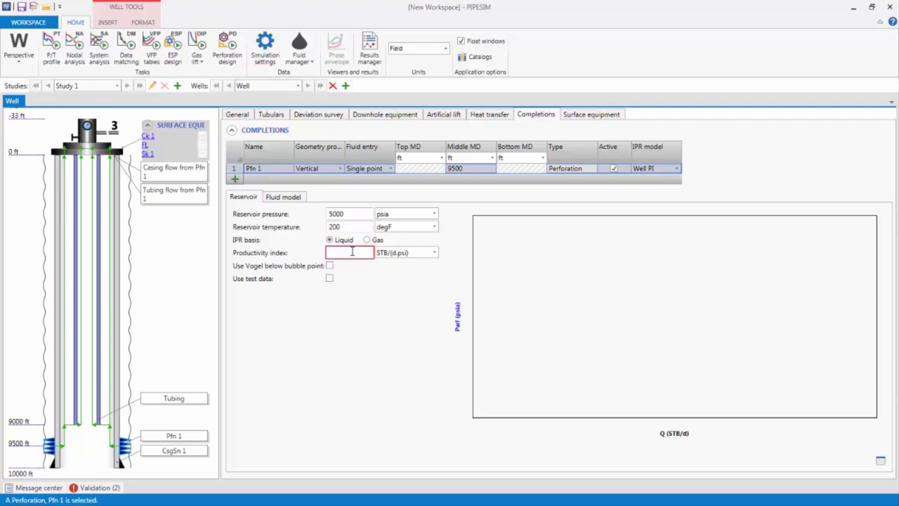
type("1")
Create a new fluid, BOFluid, for Pfn 1 from the Light Oil + Gas template.
left_click(302, 203)
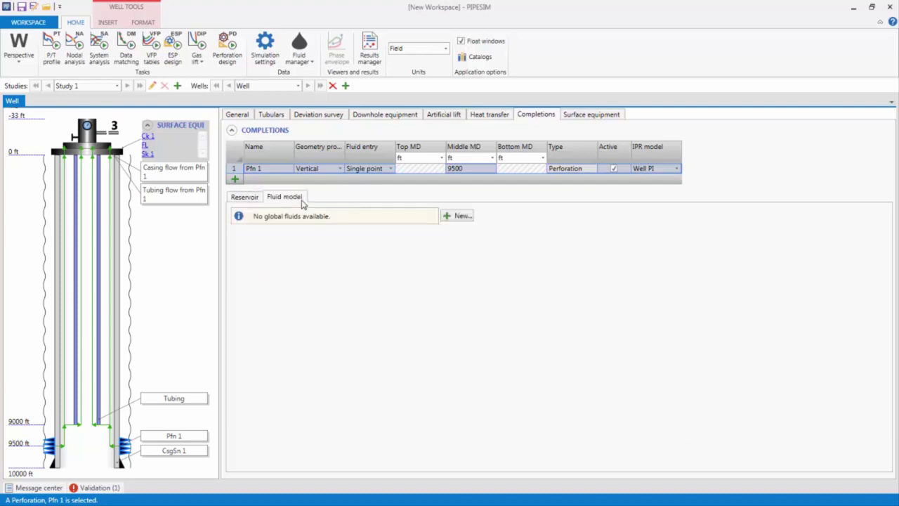
left_click(455, 218)
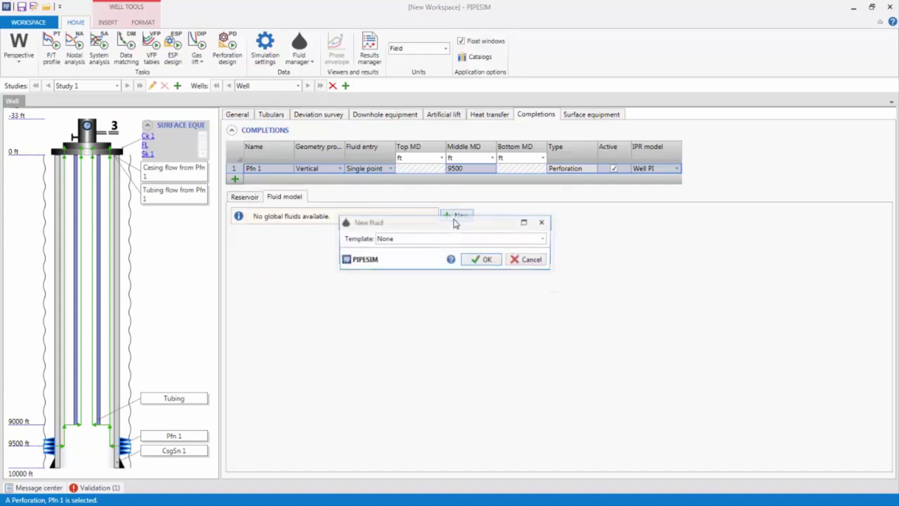
left_click(454, 240)
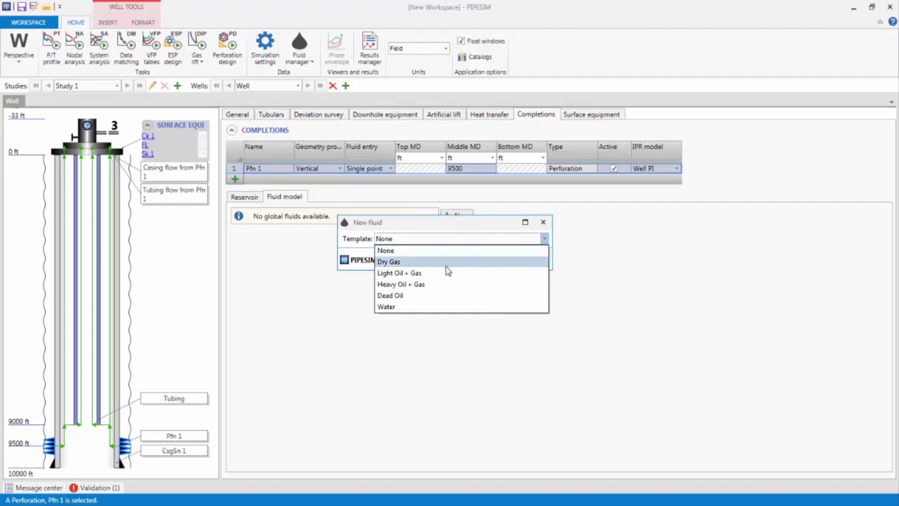
left_click(445, 273)
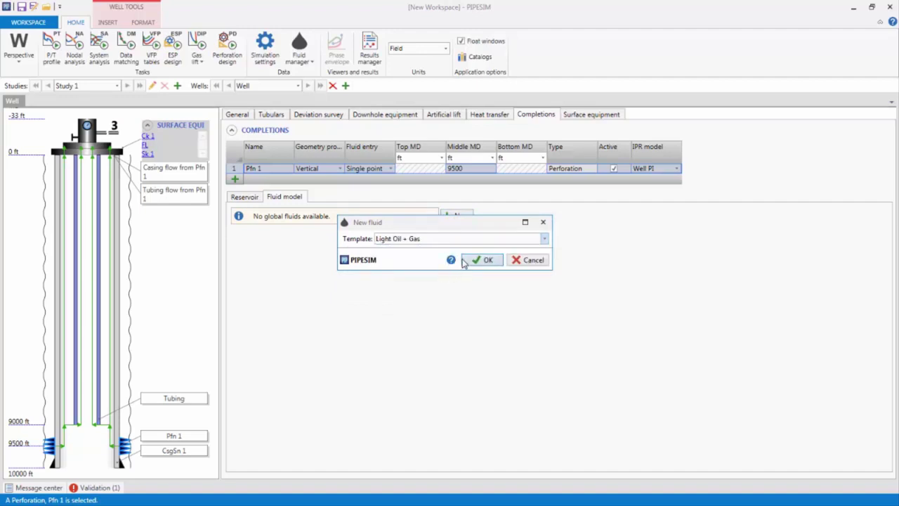
left_click(469, 262)
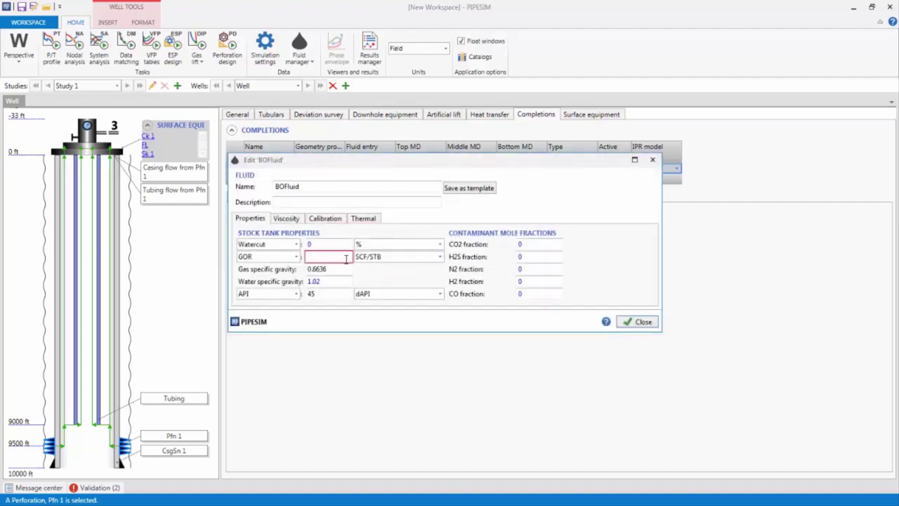
Give BOFluid a GOR of 500 SCF/STB and 25% watercut, then close the editor.
left_click(346, 257)
type("500")
left_click(344, 245)
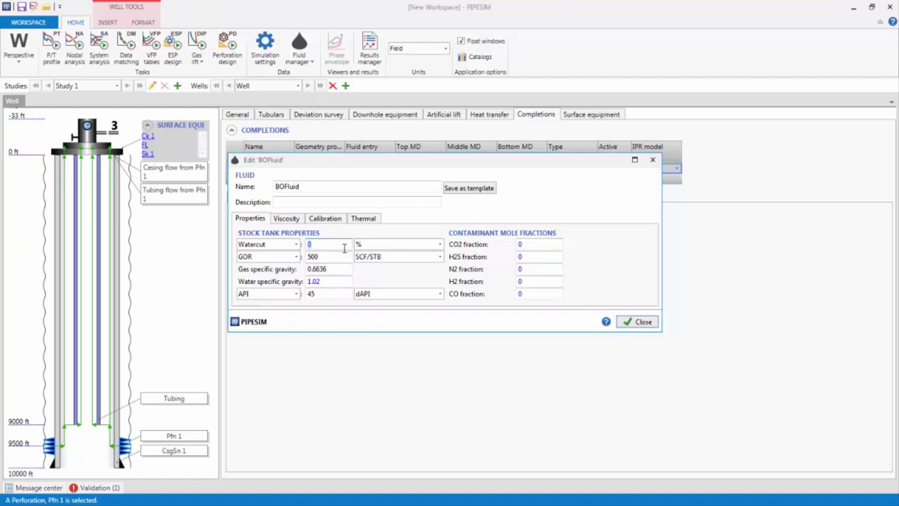
type("25")
left_click(633, 323)
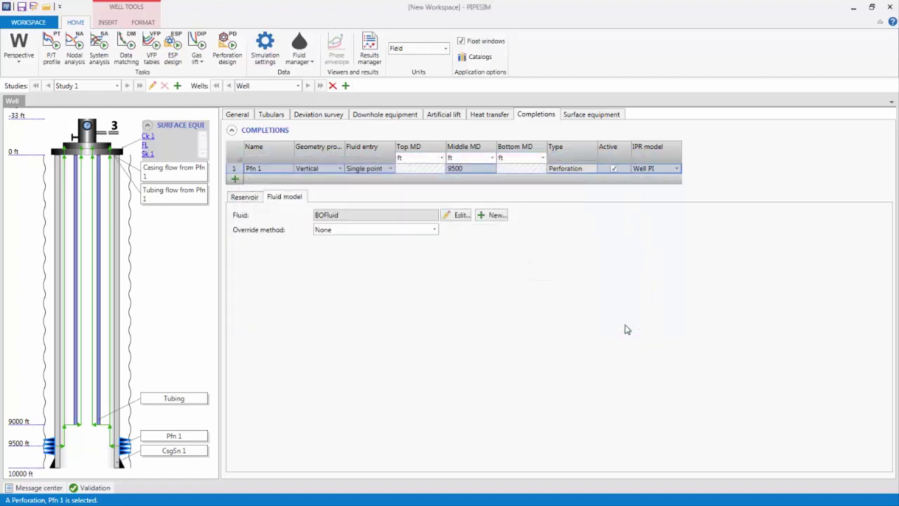
Enable 'Use Vogel below bubble point' for Pfn 1 and save as New Workspace.pips.
left_click(253, 199)
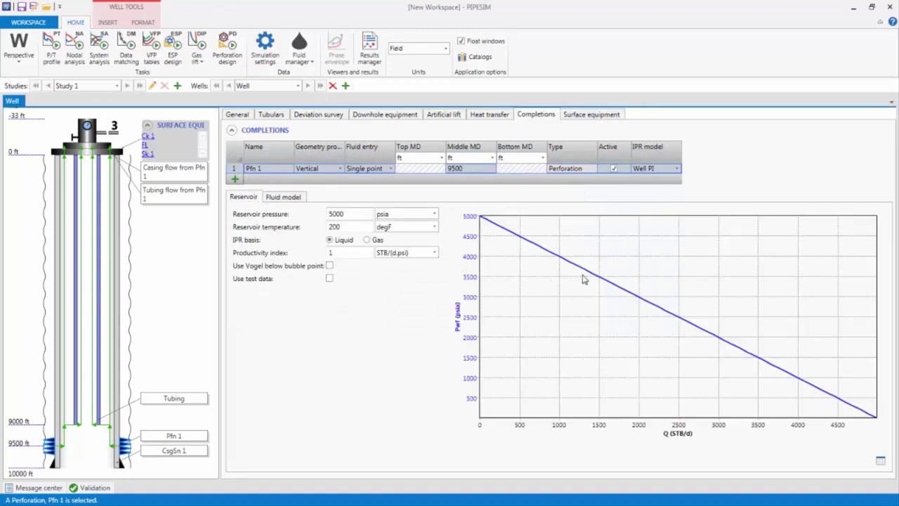
left_click(330, 266)
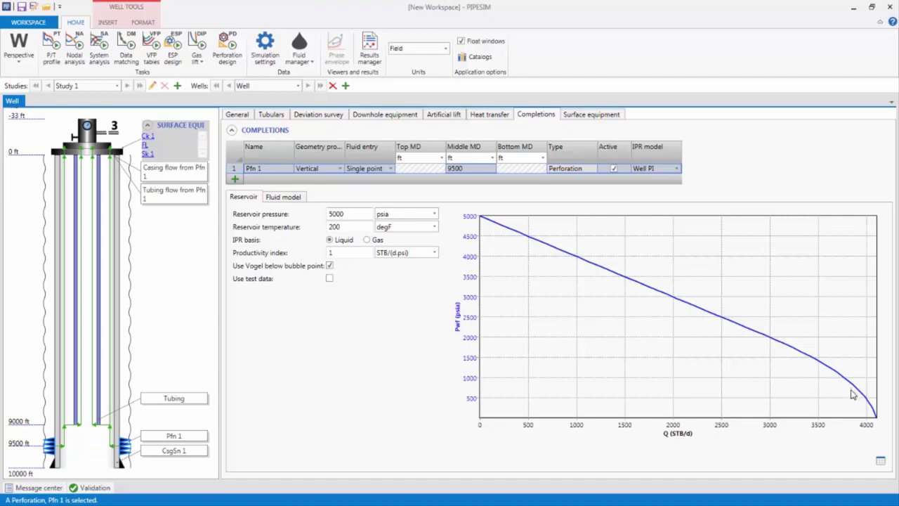
key("ctrl+s")
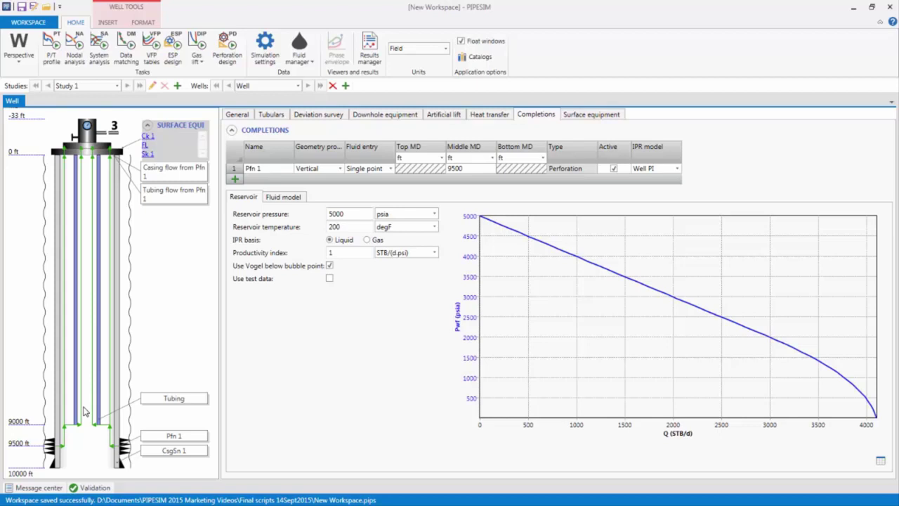
Insert packer Pk at 8710 ft MD, then show the Surface equipment page.
left_click(116, 25)
left_click_drag(83, 44, 75, 422)
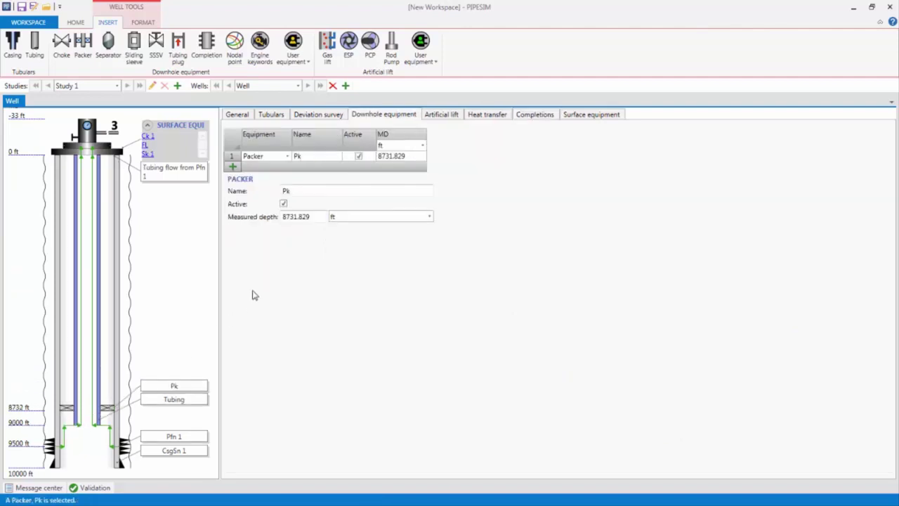
left_click(391, 161)
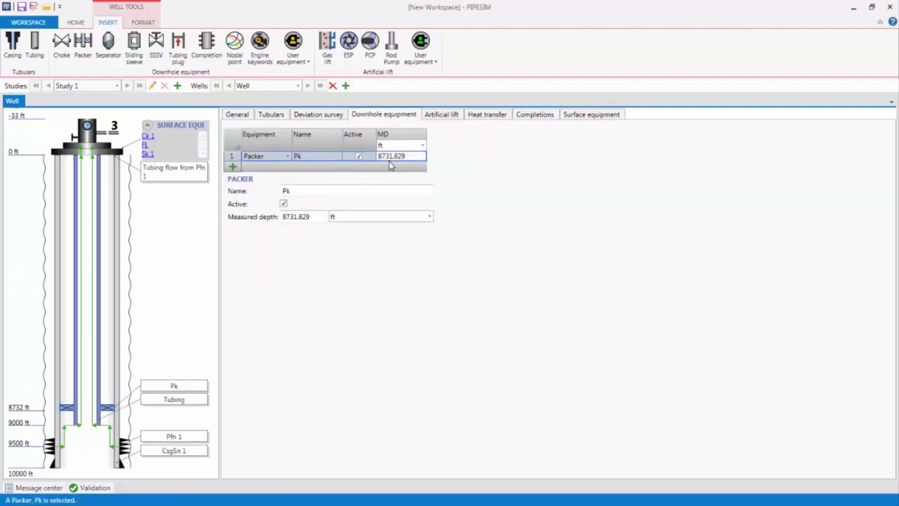
type("8710")
key("Return")
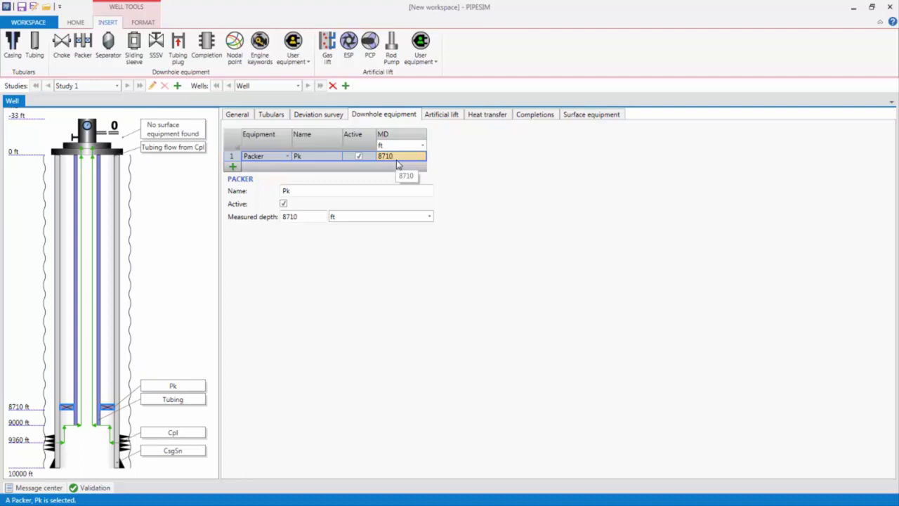
left_click(573, 115)
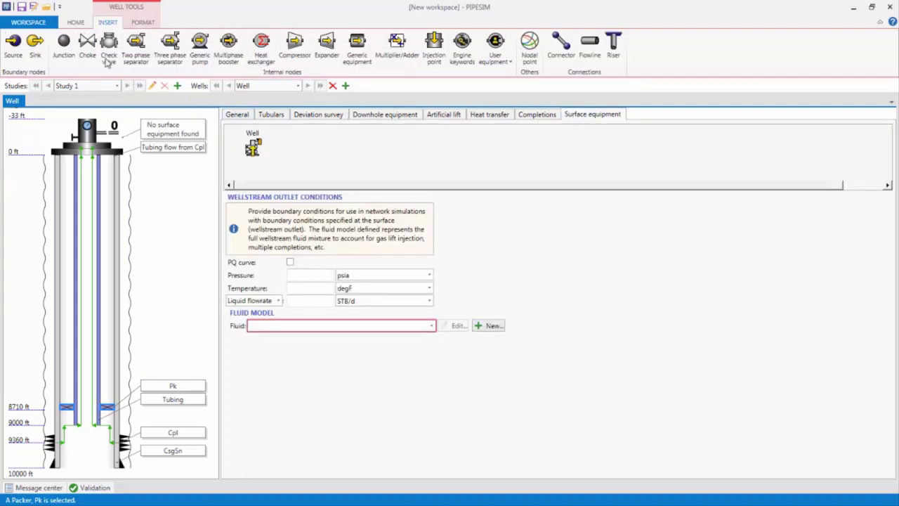
Place choke Ck and sink Sk, and link them with flowline FL.
left_click_drag(188, 94, 288, 147)
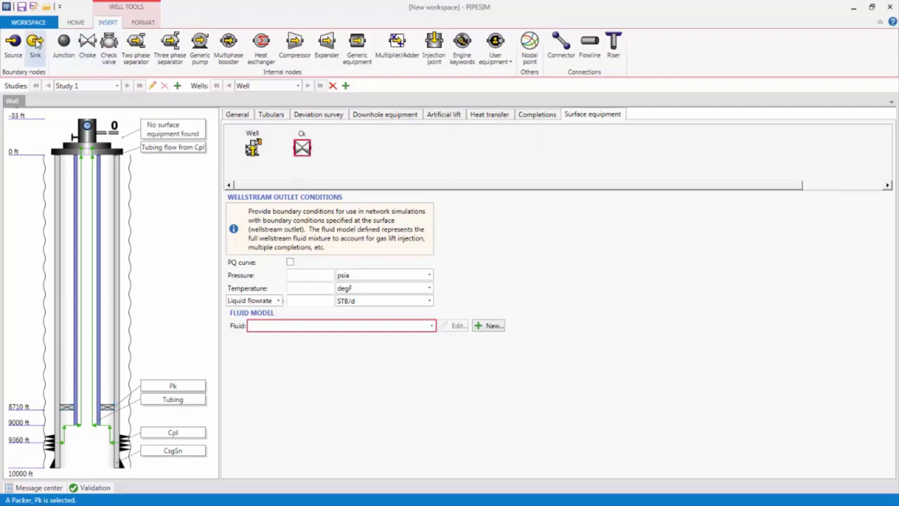
left_click_drag(36, 43, 415, 150)
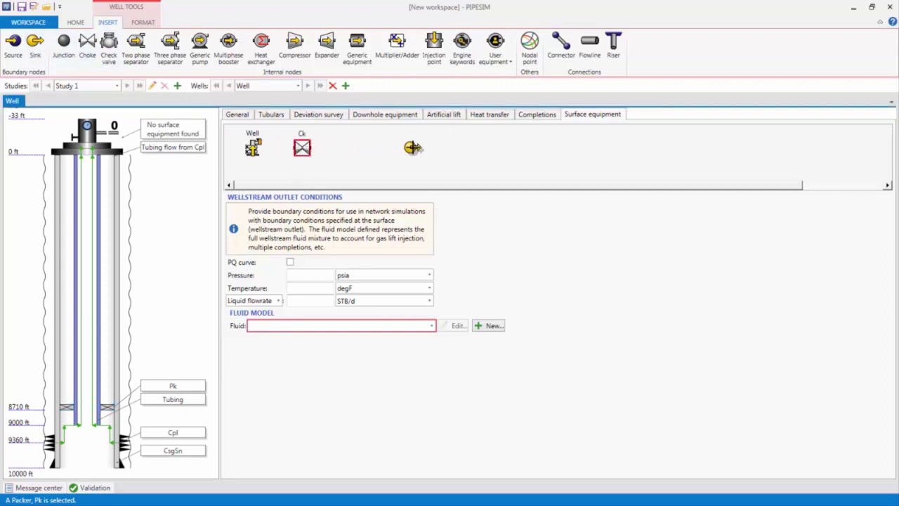
left_click(588, 43)
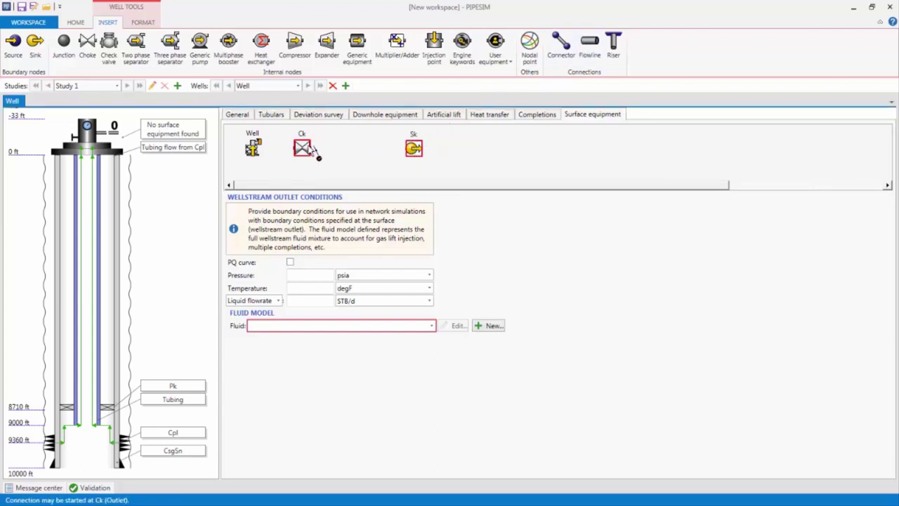
left_click_drag(302, 147, 414, 150)
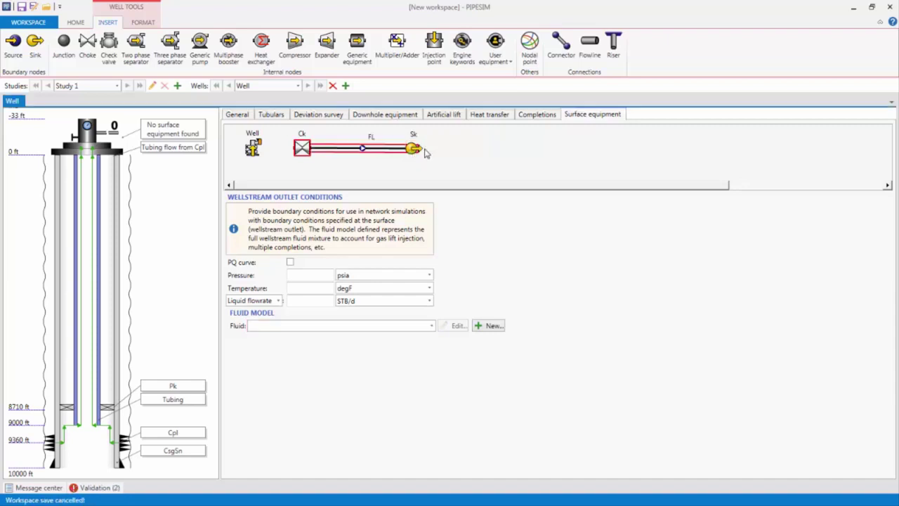
Connect the well to choke Ck and bring up Ck's properties.
left_click(555, 45)
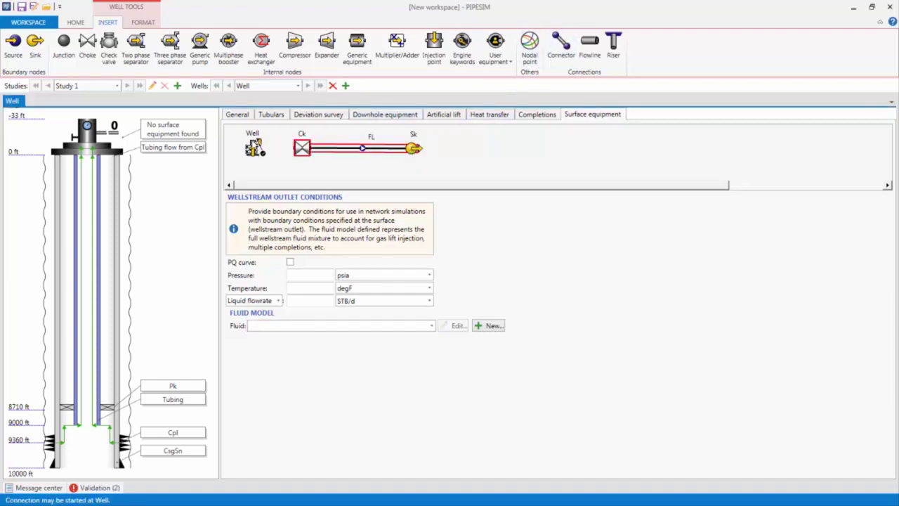
left_click_drag(255, 148, 302, 148)
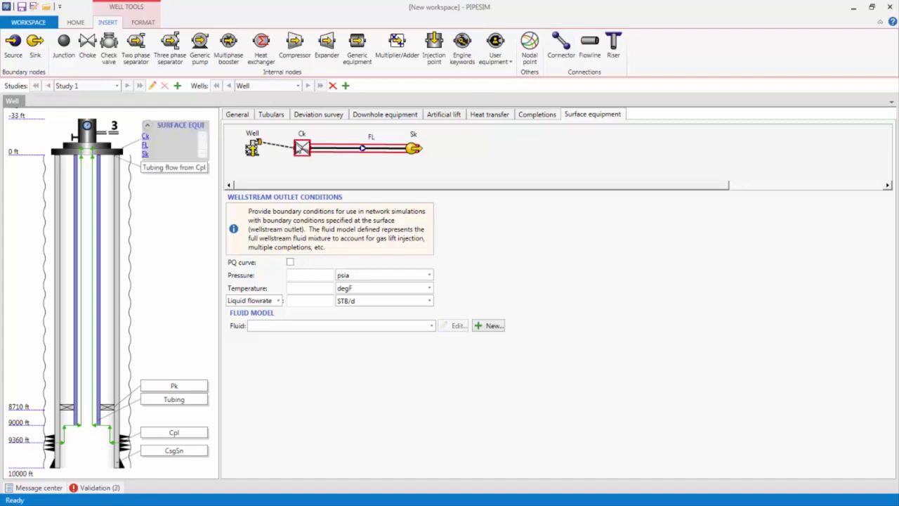
left_click(302, 149)
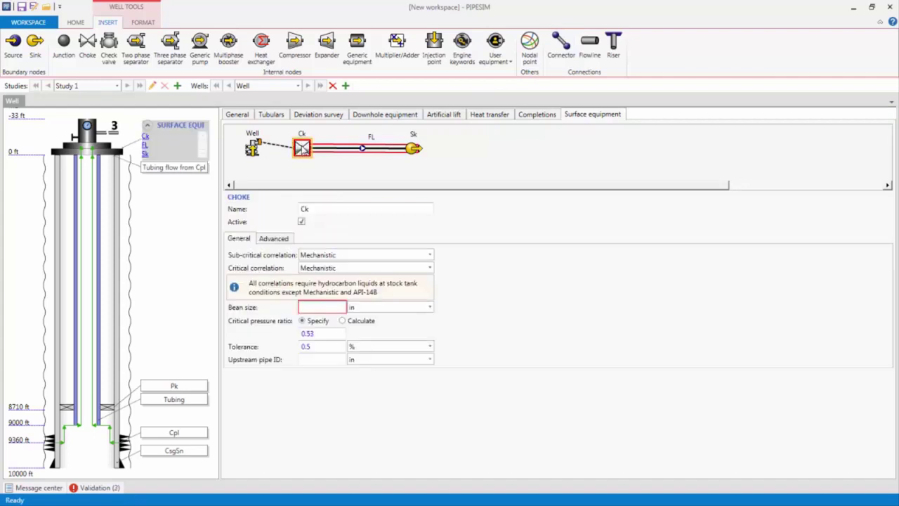
Set choke Ck's bean size to 128 in 1/64 in units.
left_click(357, 307)
left_click(360, 401)
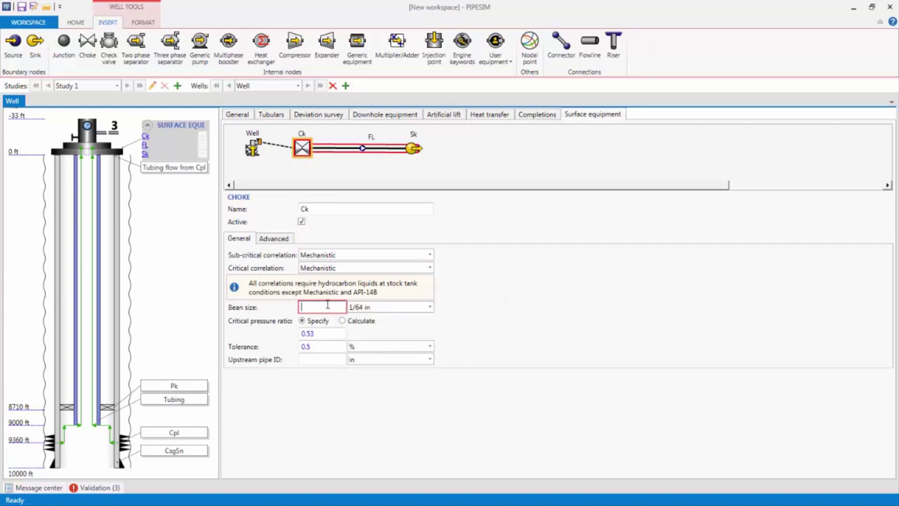
left_click(326, 304)
type("128")
Give flowline FL a 3 in inside diameter, 2500 ft horizontal distance and 0 undulations.
left_click(390, 153)
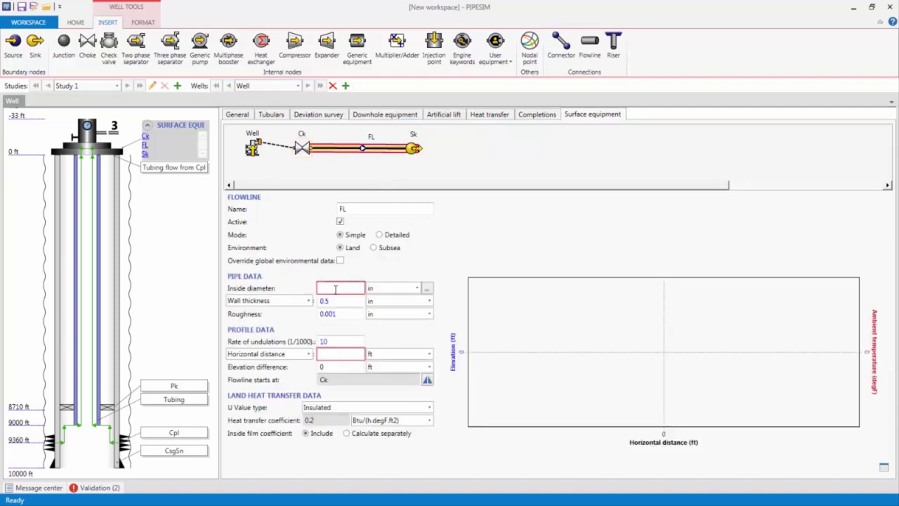
left_click(336, 288)
type("3")
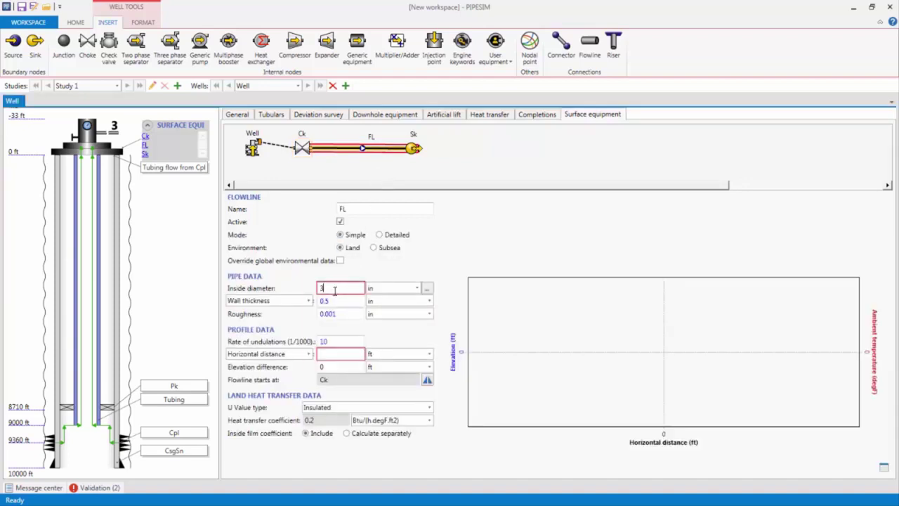
left_click(326, 354)
type("2500")
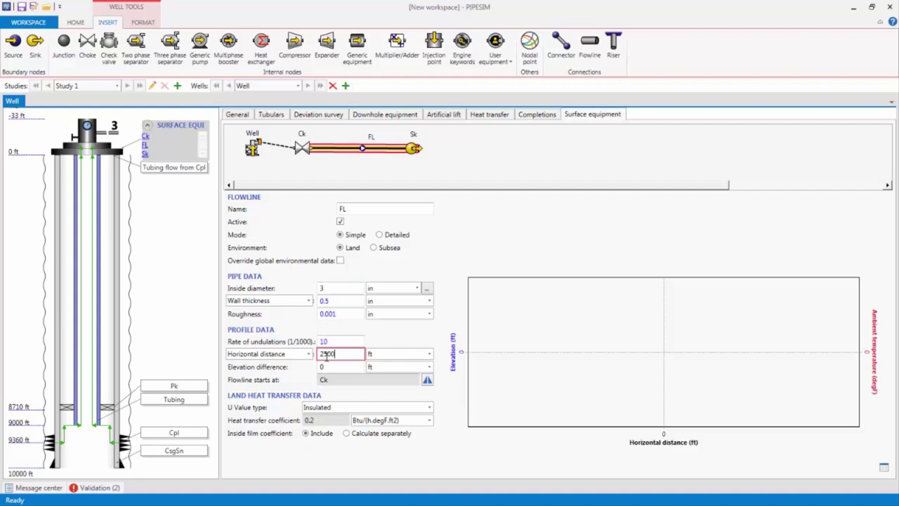
double_click(336, 342)
type("0")
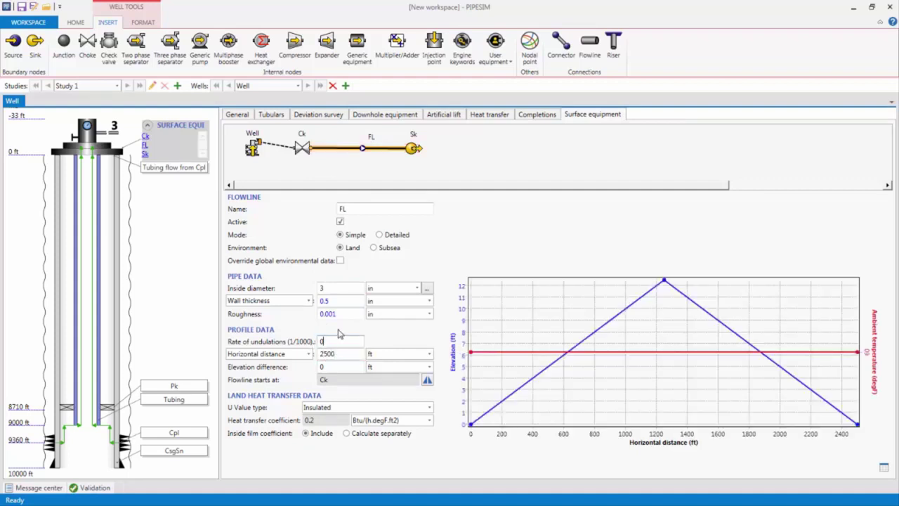
Flatten flowline FL with zero undulations and confirm the validation list shows no messages.
left_click(340, 333)
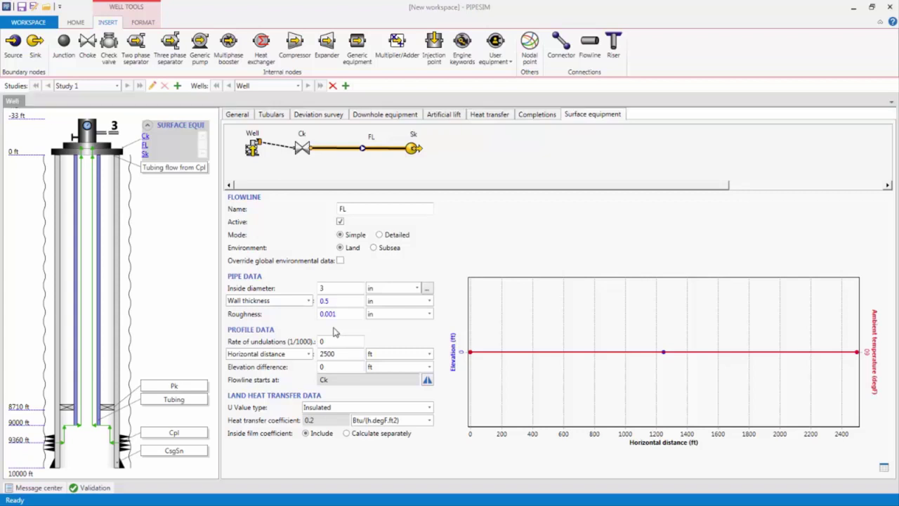
left_click(95, 487)
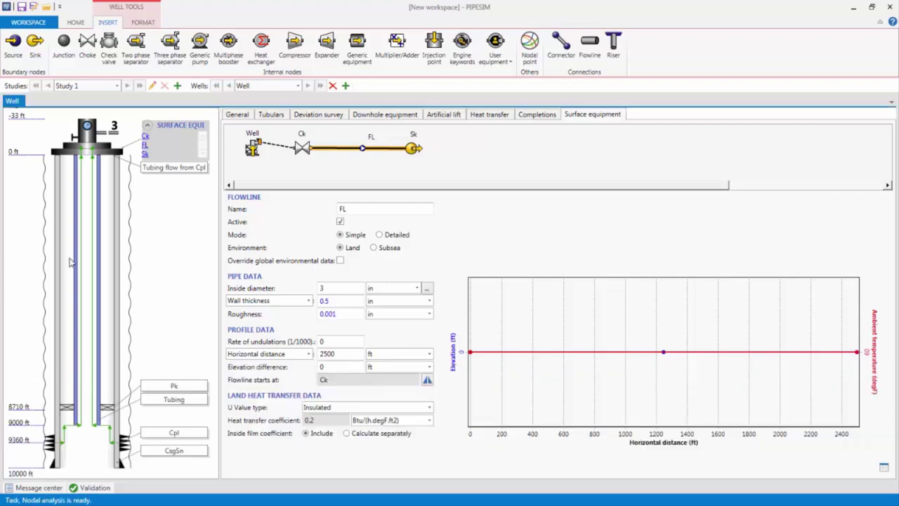
Create a Bottomhole nodal analysis with 250 psia outlet pressure and run it.
left_click(75, 23)
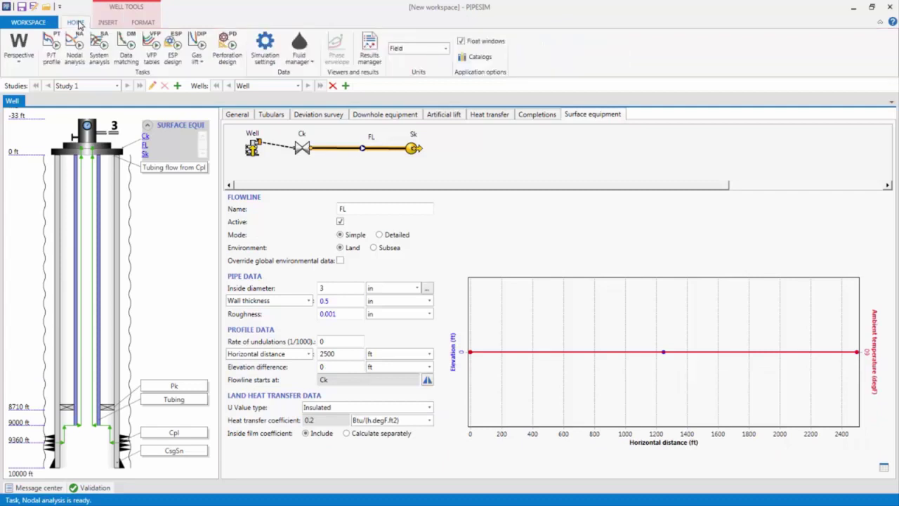
left_click(76, 47)
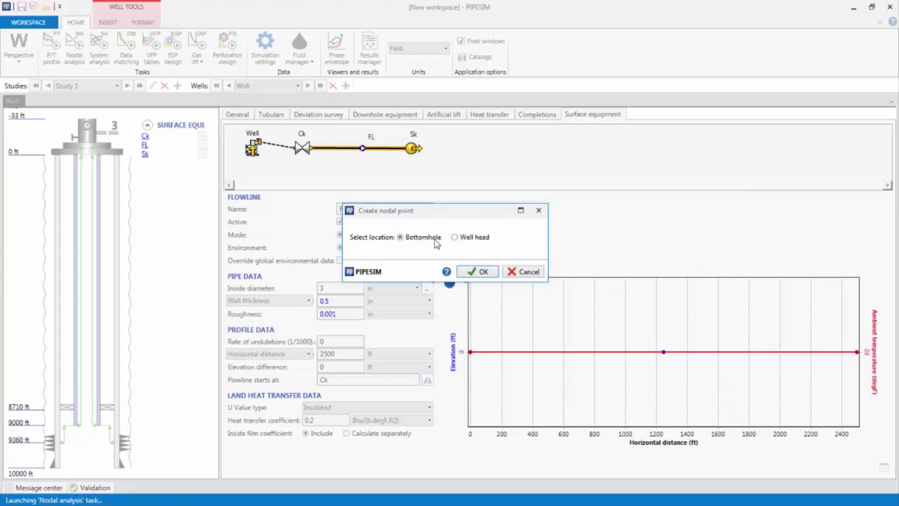
left_click(472, 272)
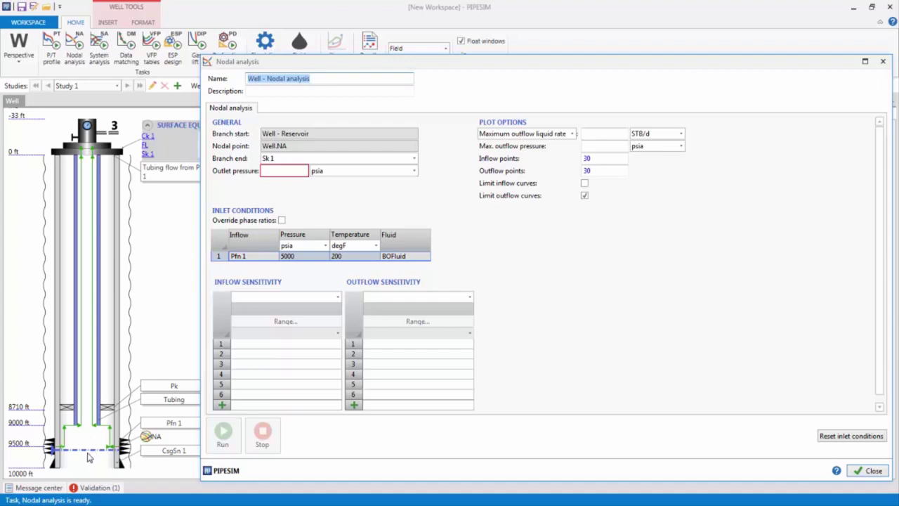
left_click(284, 171)
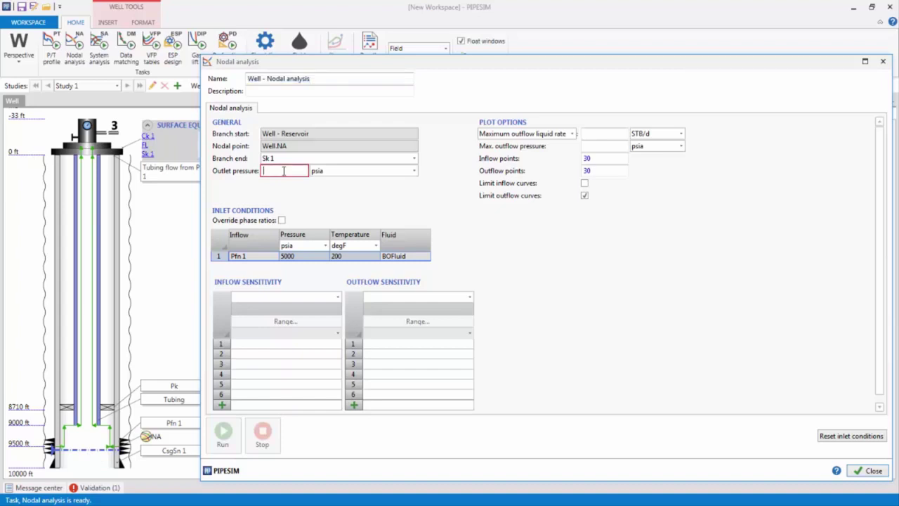
type("250")
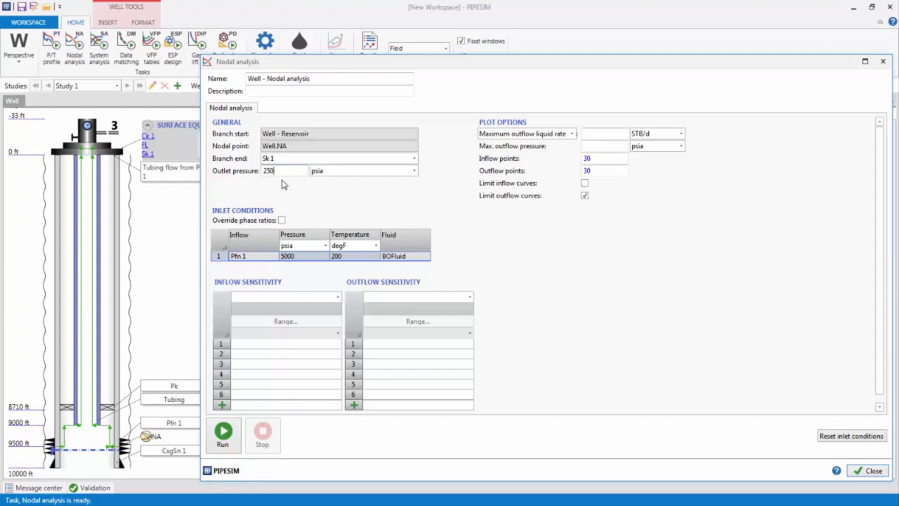
left_click(223, 434)
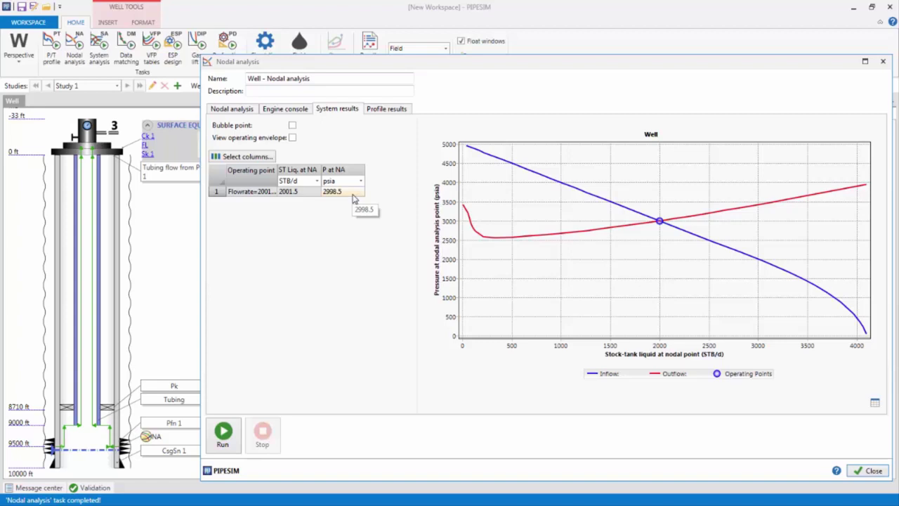
Add the bubble-point line and operating envelope to the nodal plot, then view the pressure profile.
left_click(292, 125)
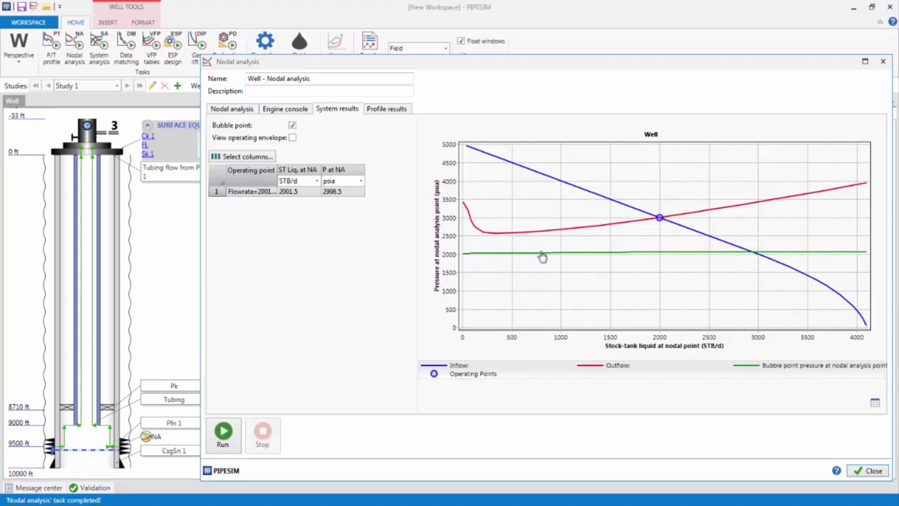
left_click(293, 138)
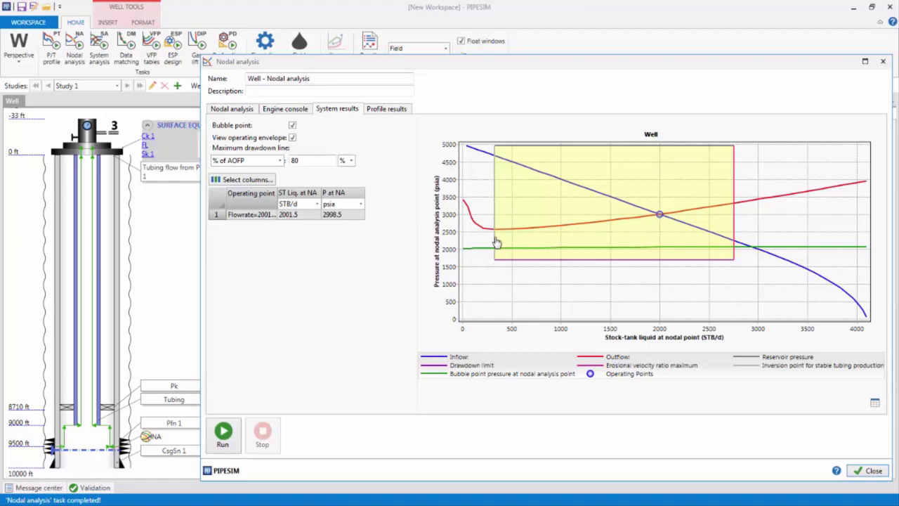
left_click(390, 112)
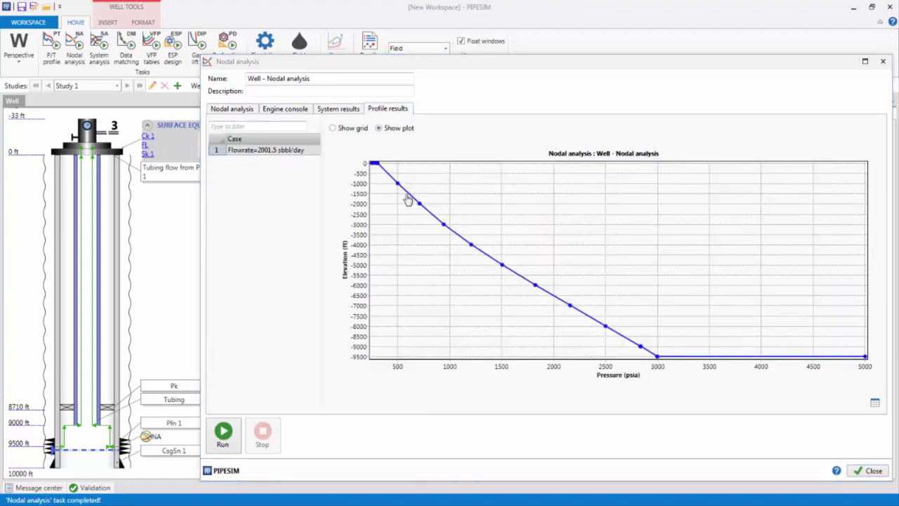
Inspect the profile plot's chart and bottom-axis options, closing the settings without changes.
double_click(425, 231)
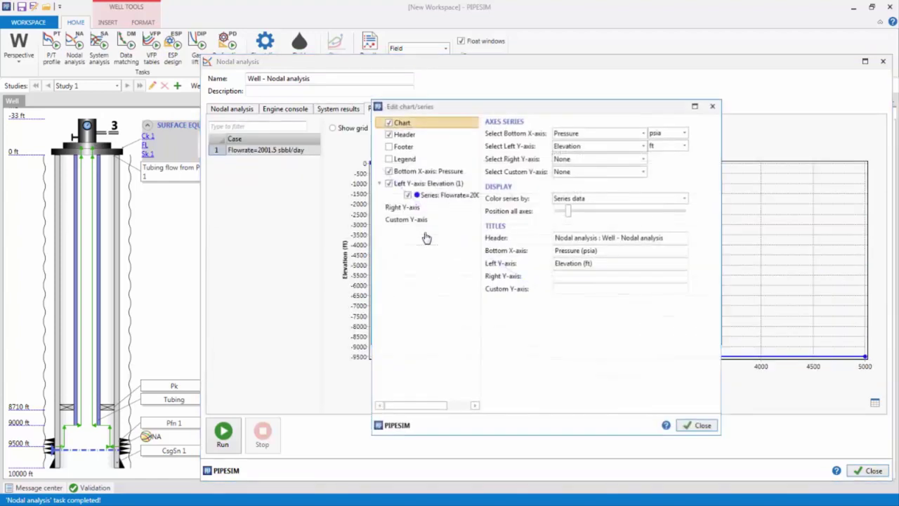
left_click(574, 135)
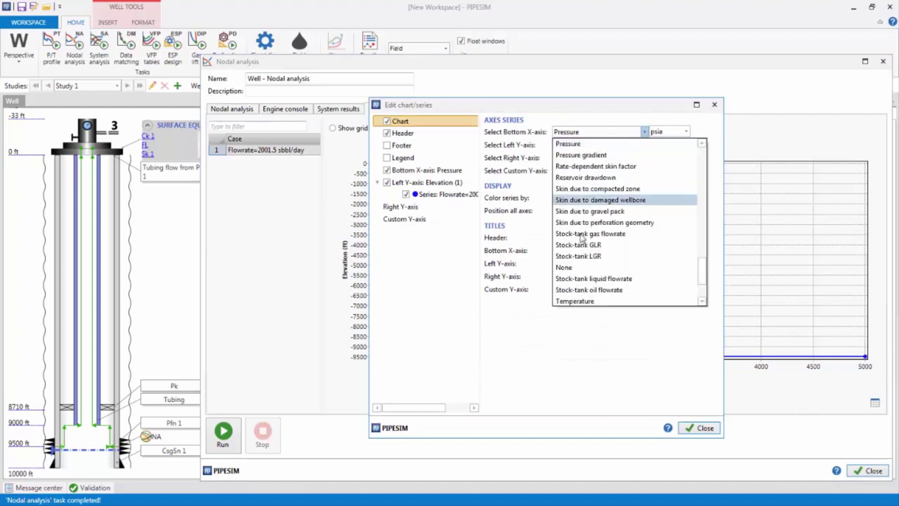
scroll(590, 274, "down", 1)
scroll(593, 281, "down", 2)
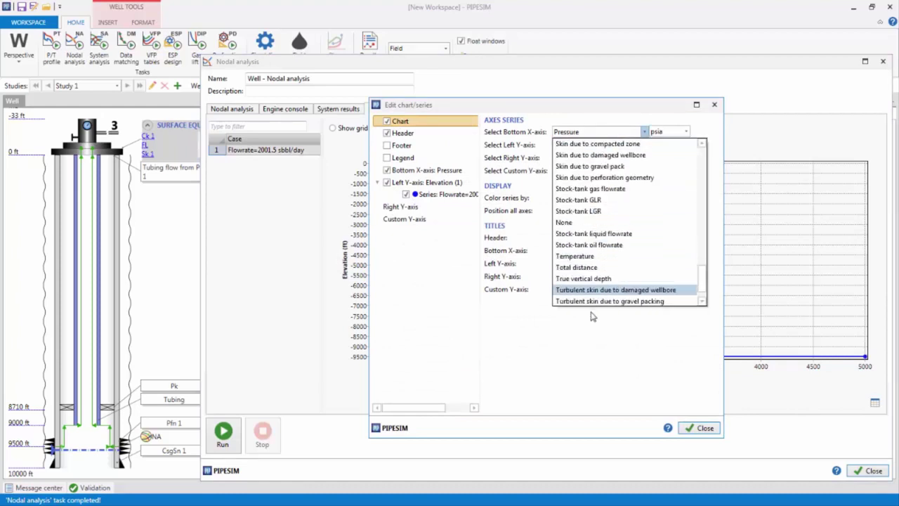
left_click(695, 428)
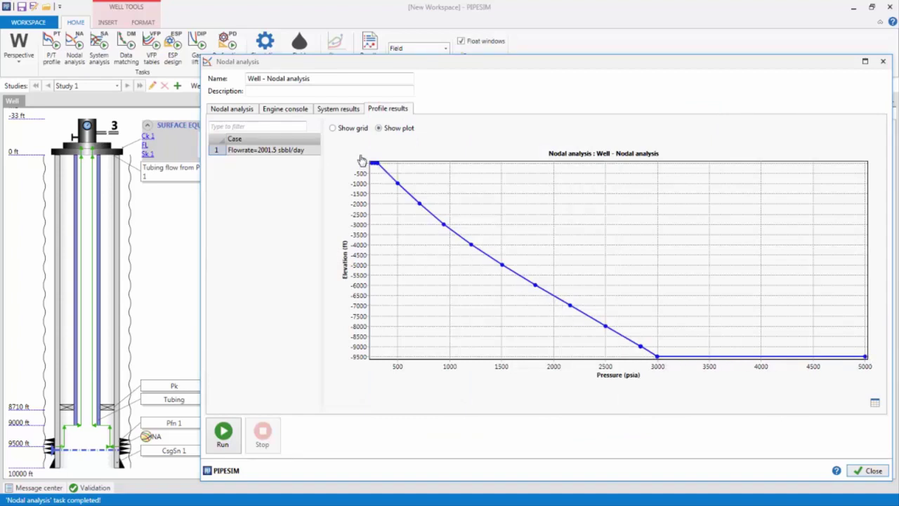
Show the profile results as a table including Flowing gas flowrate, then close Nodal analysis.
left_click(333, 129)
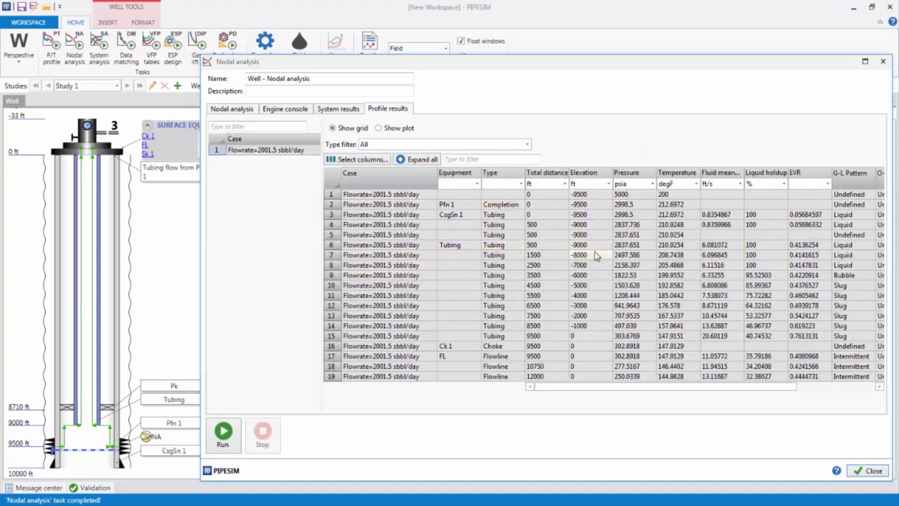
left_click(356, 158)
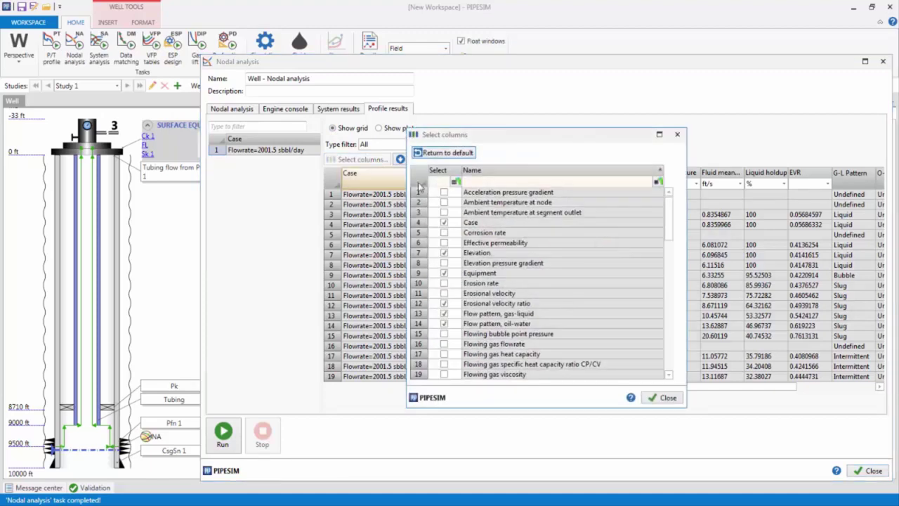
left_click(443, 344)
left_click(660, 398)
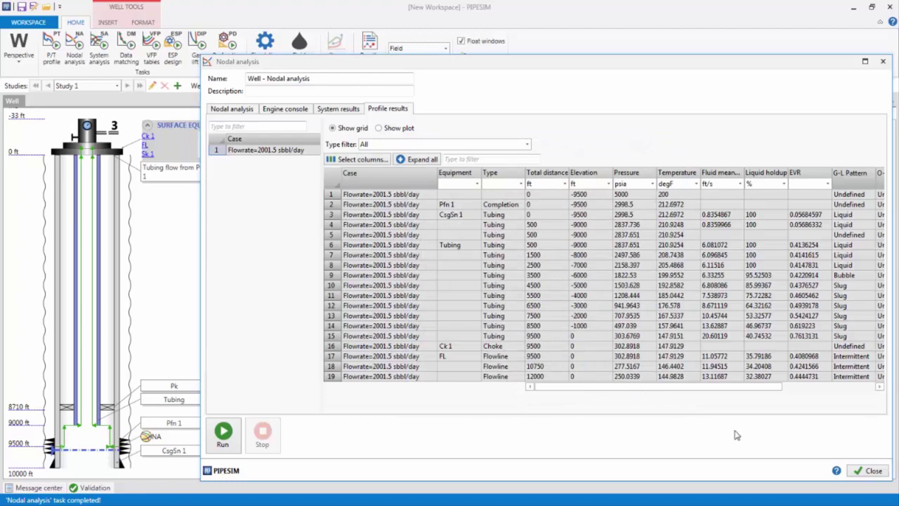
left_click(870, 471)
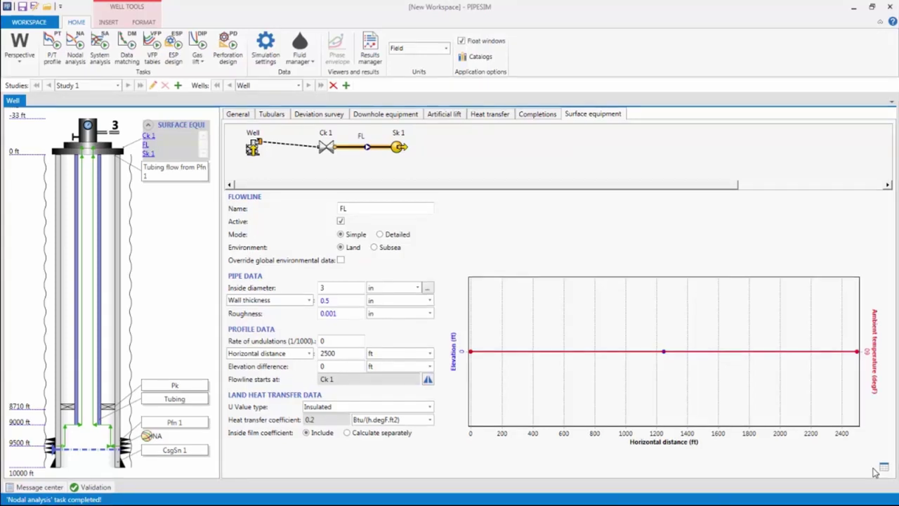
Rerun nodal analysis with Pfn 1 at 4000 psia and an overridden 80% watercut, then view Artificial lift.
left_click(74, 50)
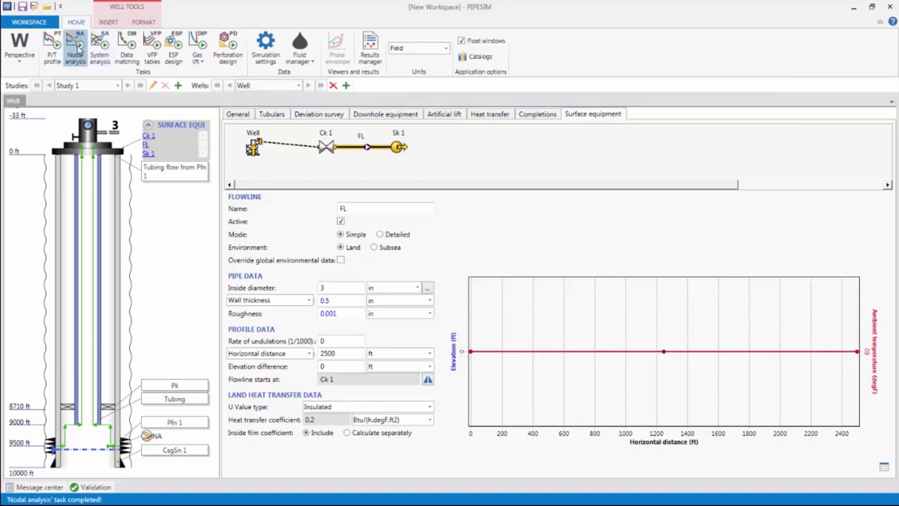
left_click(195, 242)
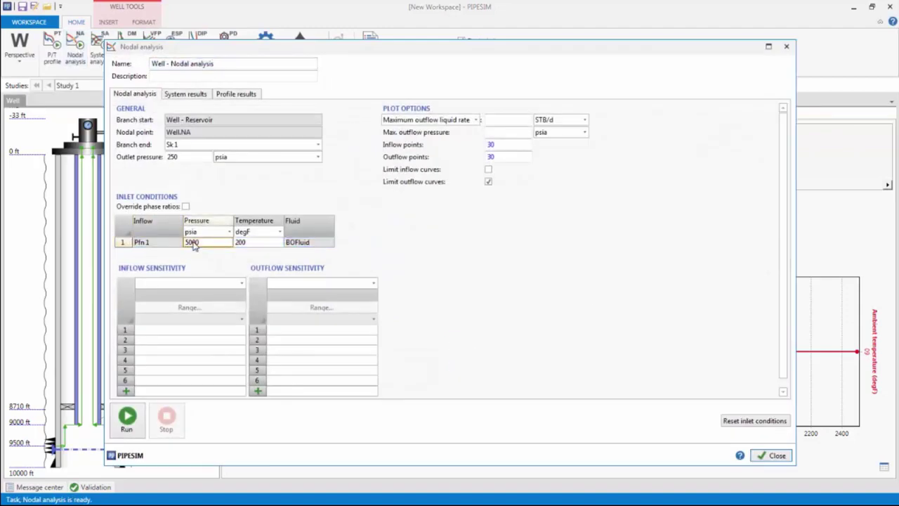
type("4000")
left_click(186, 207)
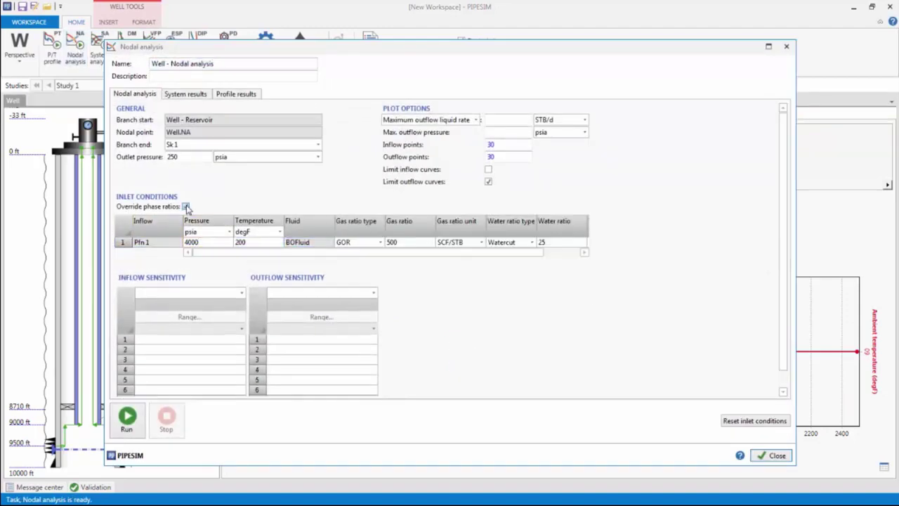
left_click(571, 246)
type("80")
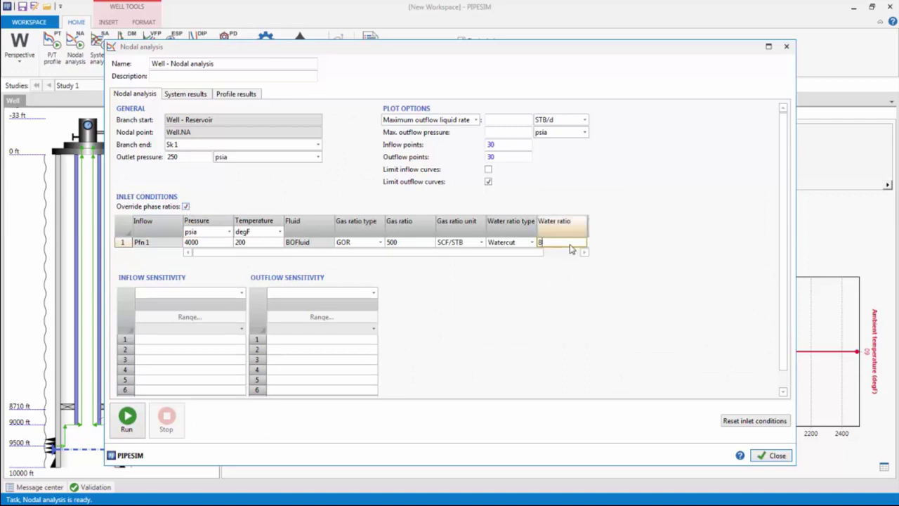
left_click(128, 420)
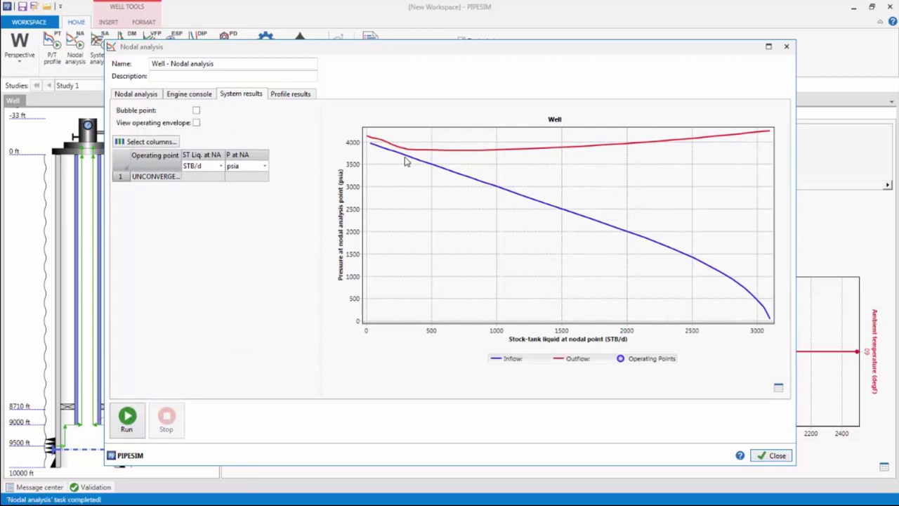
left_click(771, 456)
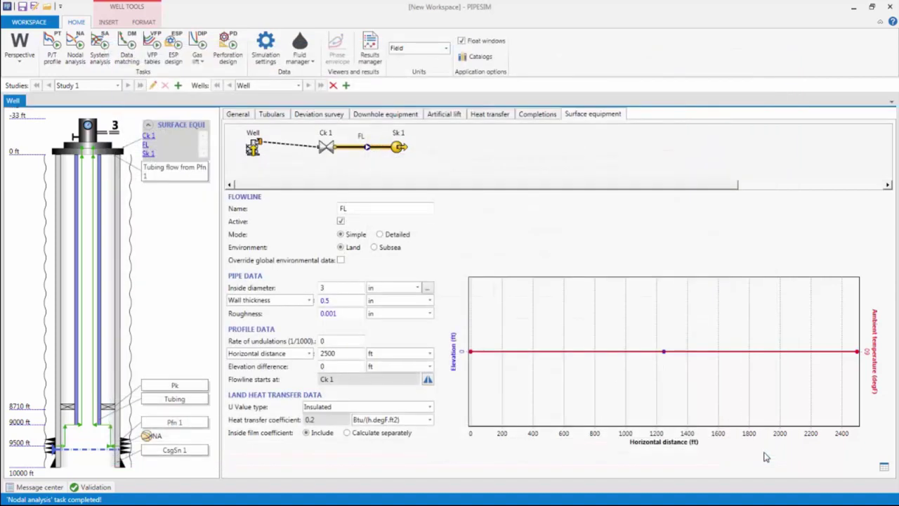
left_click(445, 116)
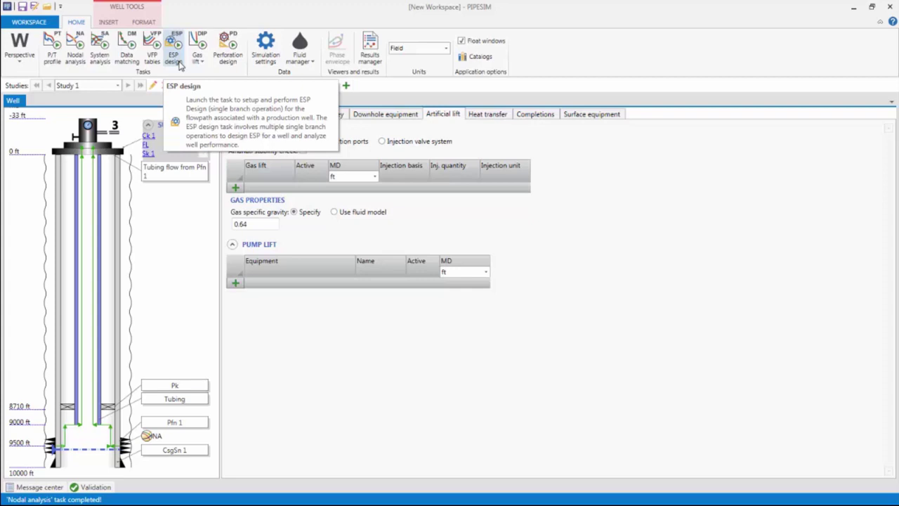
Add an ESP to the well's pump lift at 8956 ft measured depth.
left_click(235, 284)
left_click(330, 283)
left_click(350, 283)
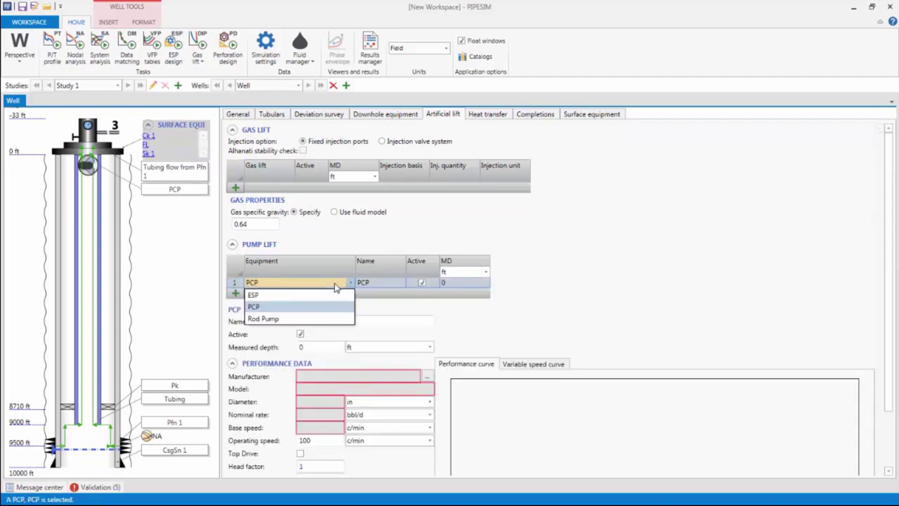
left_click(325, 296)
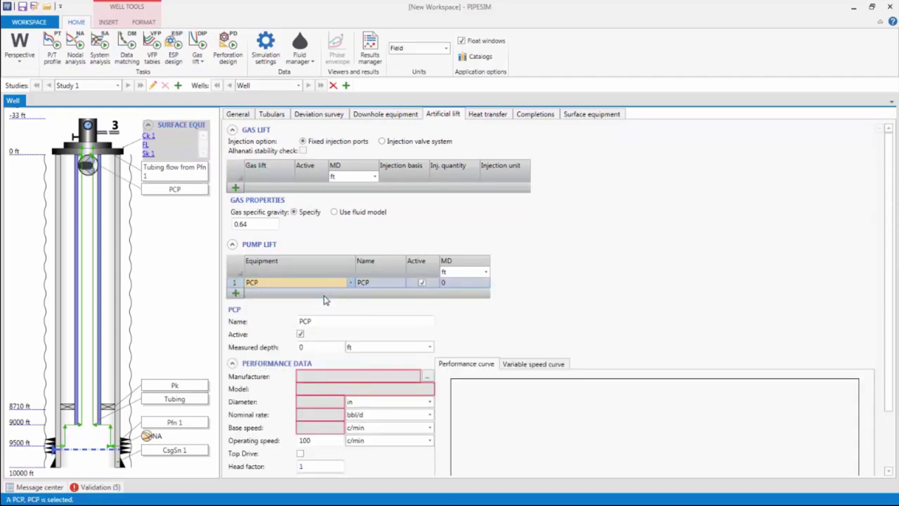
left_click(450, 284)
type("89")
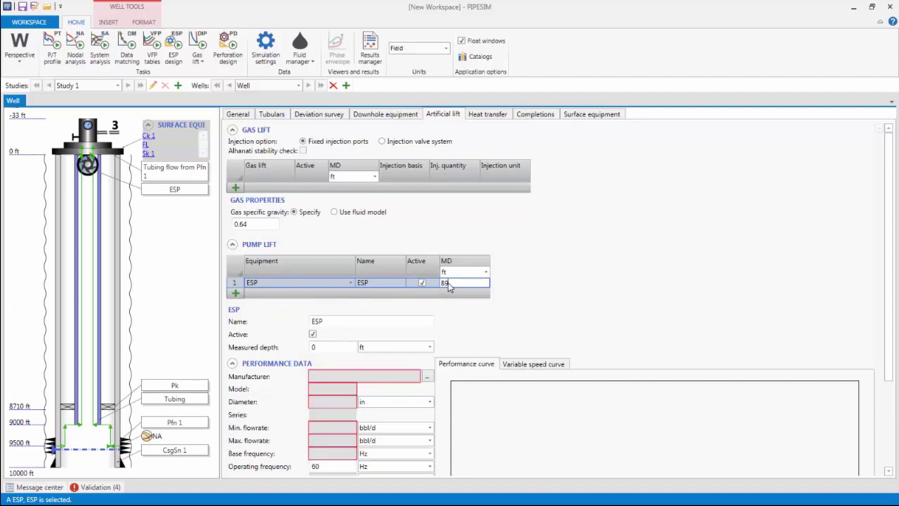
type("56")
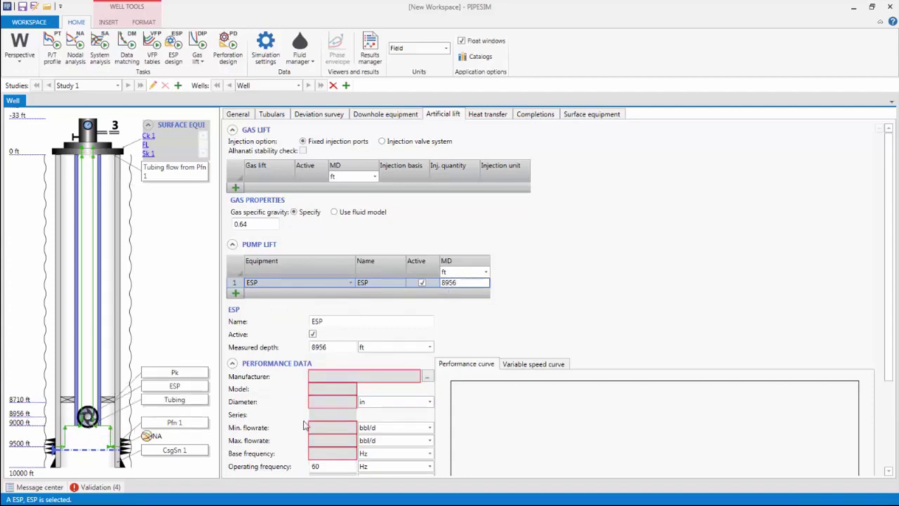
Pick the REDA DN1800 pump from the catalog for a 2000 STB/d operating flowrate.
left_click(427, 376)
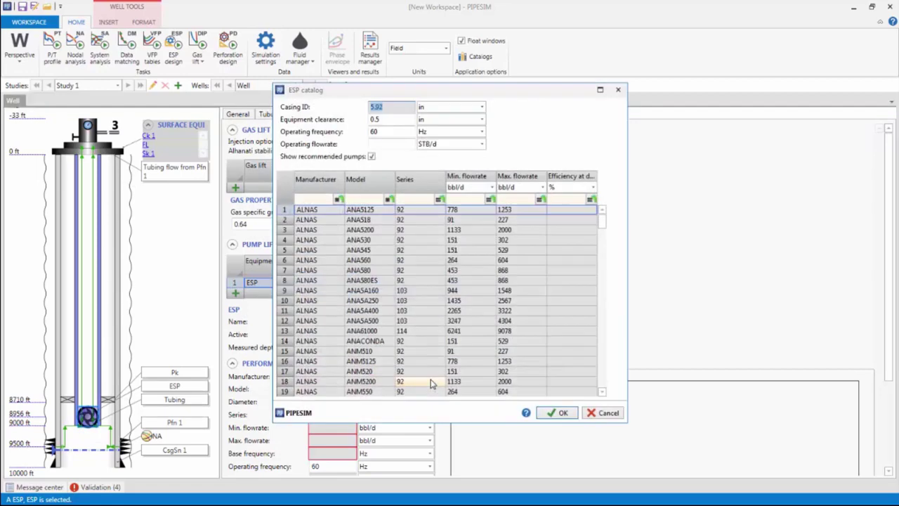
left_click(392, 143)
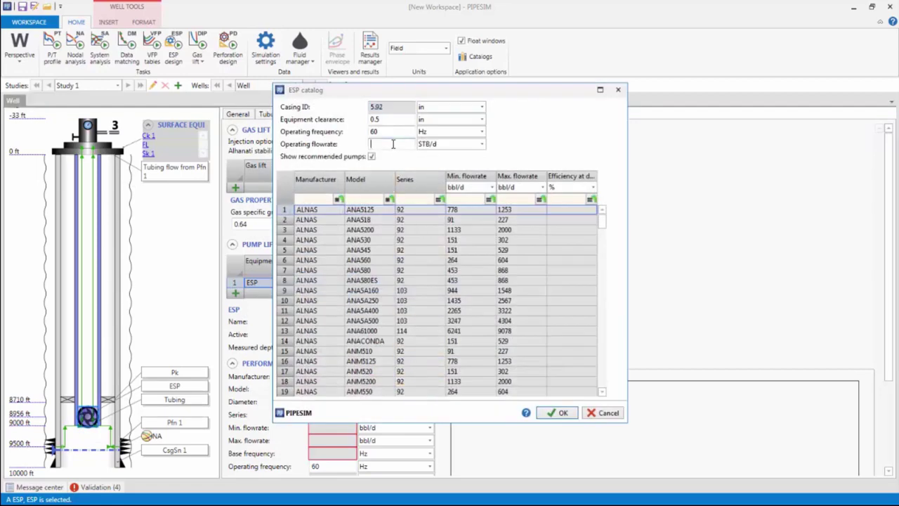
type("2000")
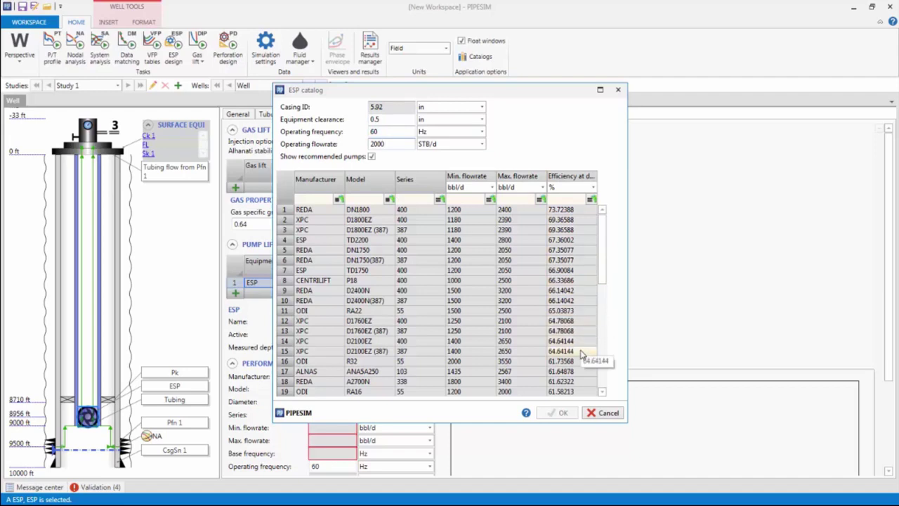
left_click(565, 211)
left_click(560, 413)
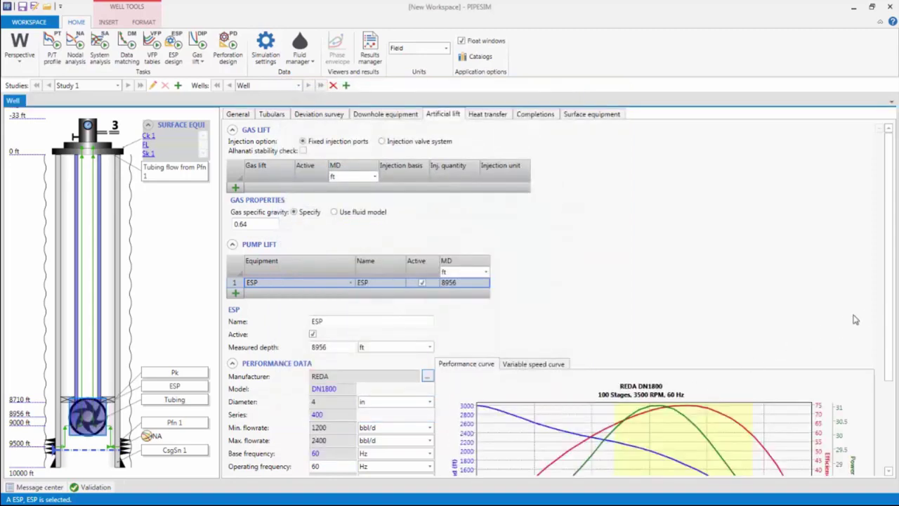
Check the ESP's stage count, then enable viscosity correction and stage-by-stage calculation.
left_click_drag(891, 307, 891, 419)
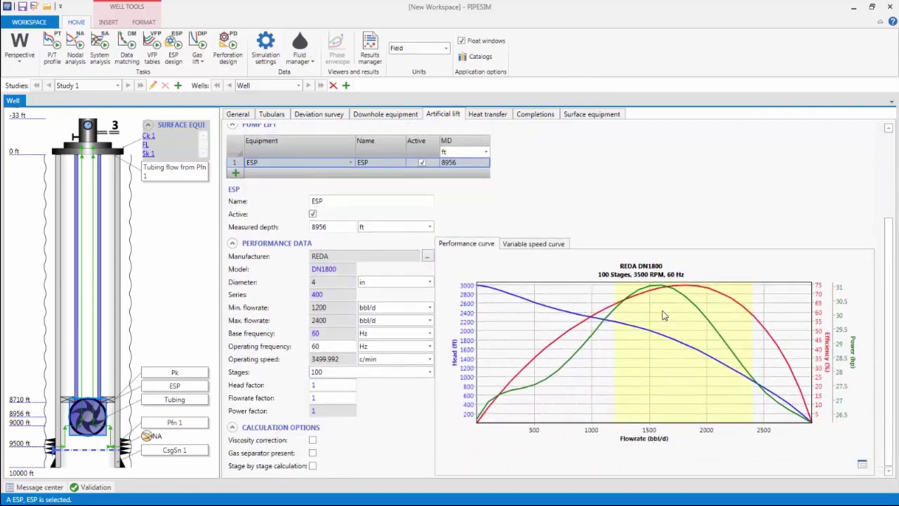
left_click(332, 375)
left_click(312, 441)
left_click(314, 467)
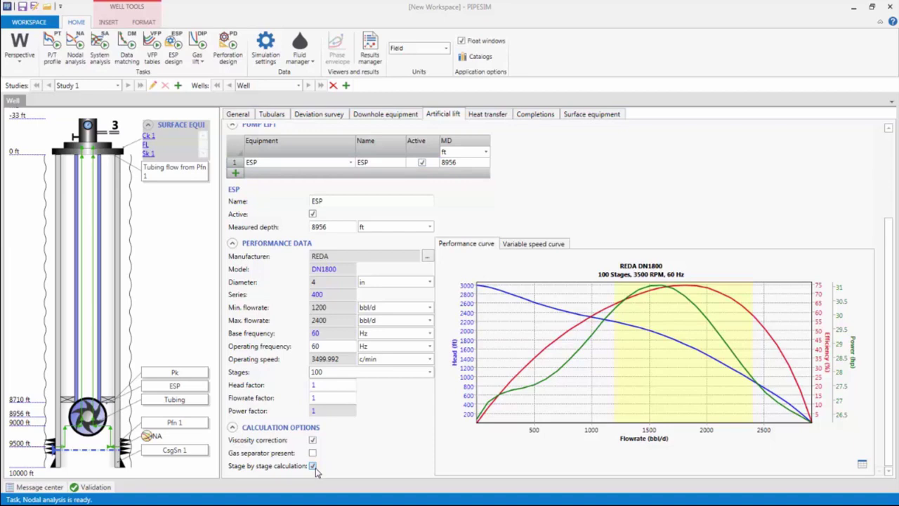
Run nodal analysis with ESP operating frequency as outflow sensitivity at 0 and 60 Hz.
left_click(71, 58)
left_click(294, 283)
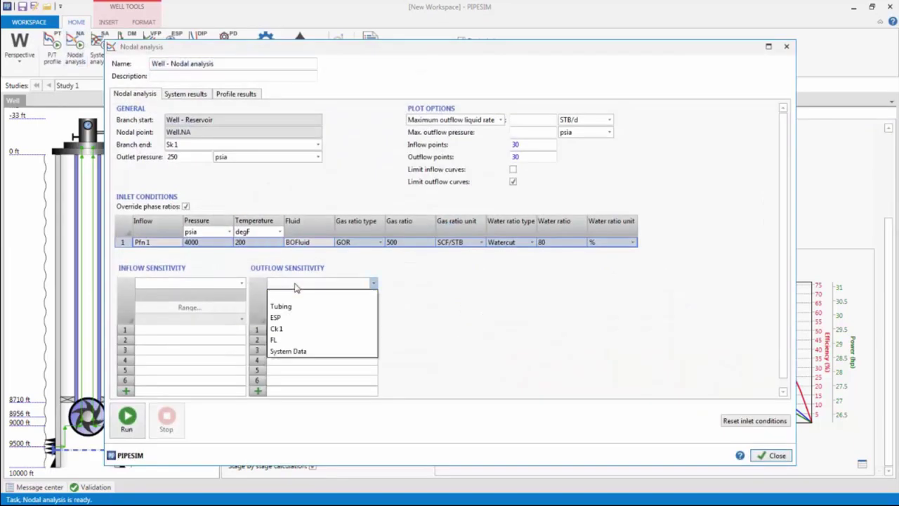
left_click(285, 318)
left_click(294, 295)
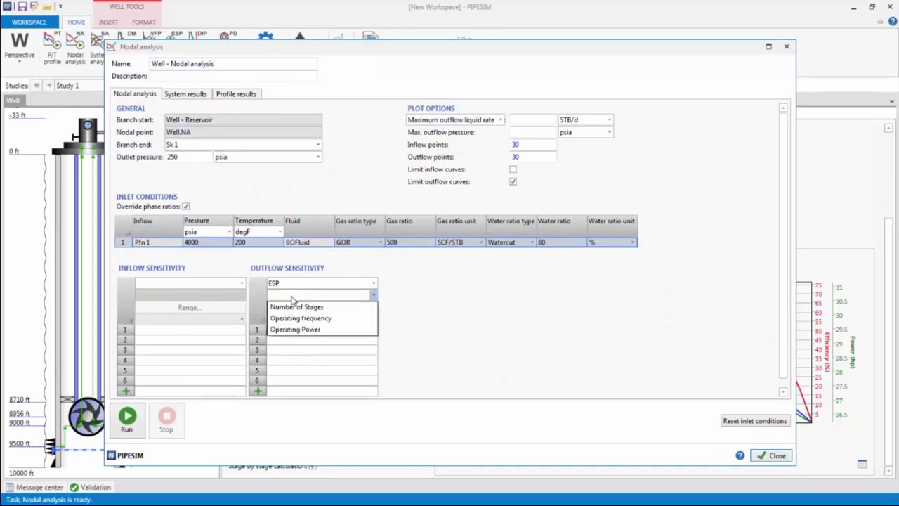
left_click(294, 320)
left_click(285, 330)
type("0")
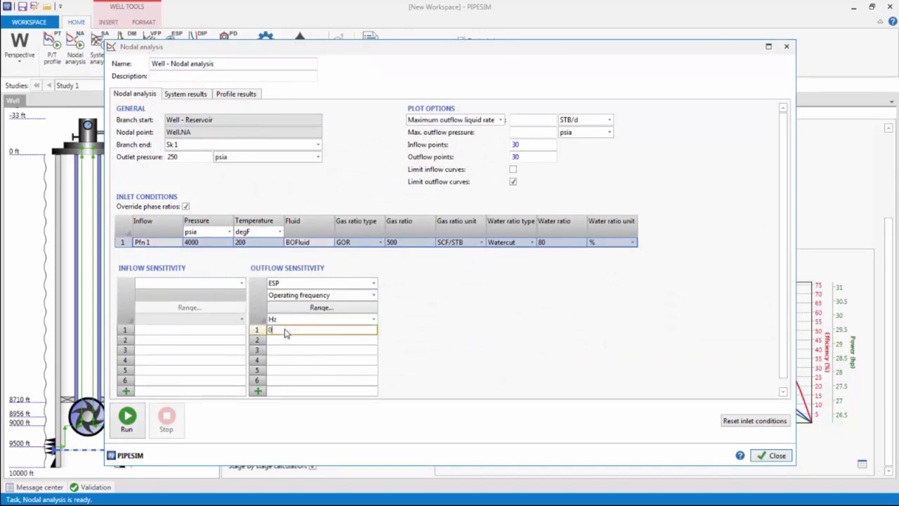
left_click(285, 341)
type("60")
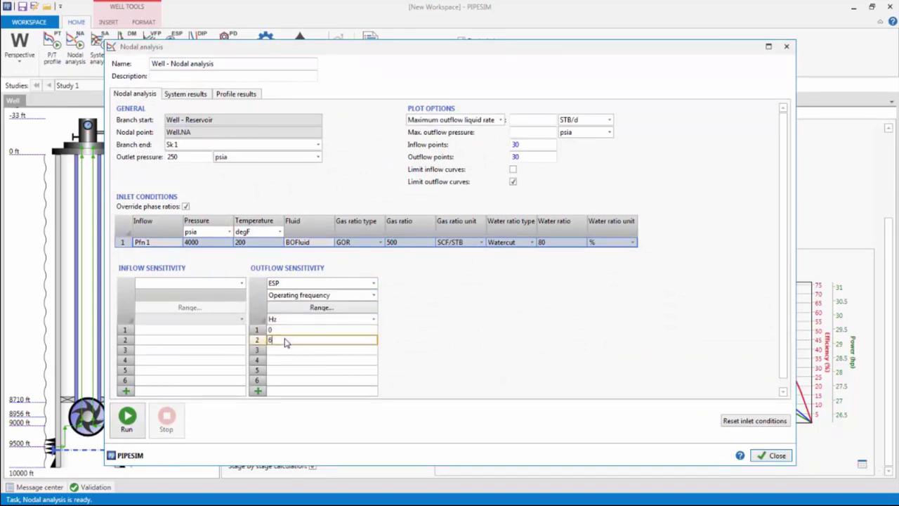
left_click(287, 352)
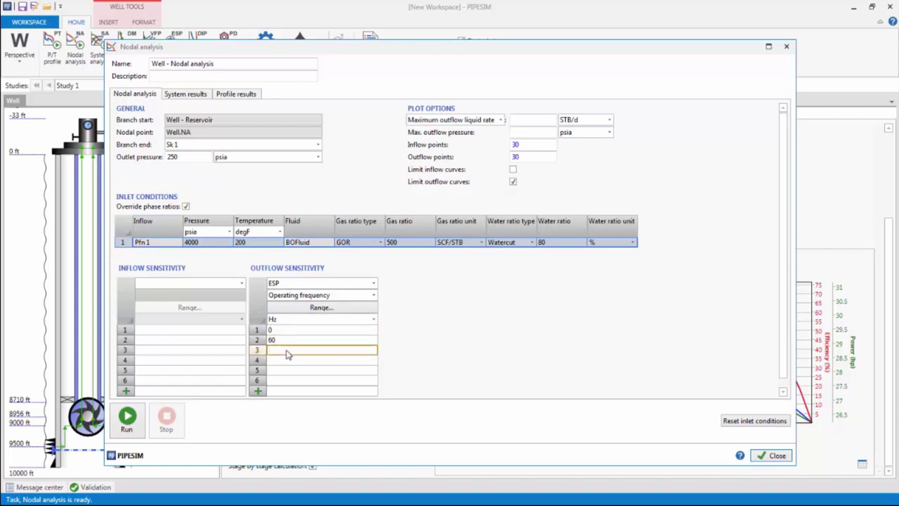
left_click(130, 417)
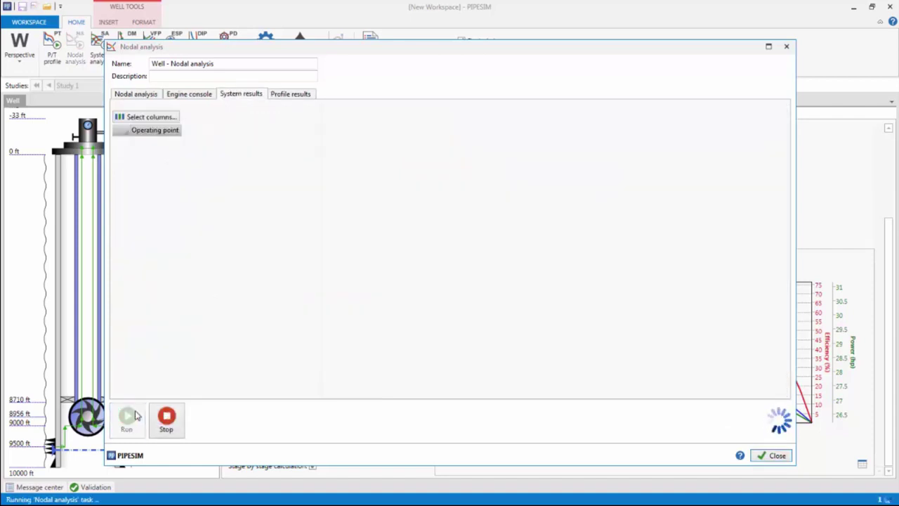